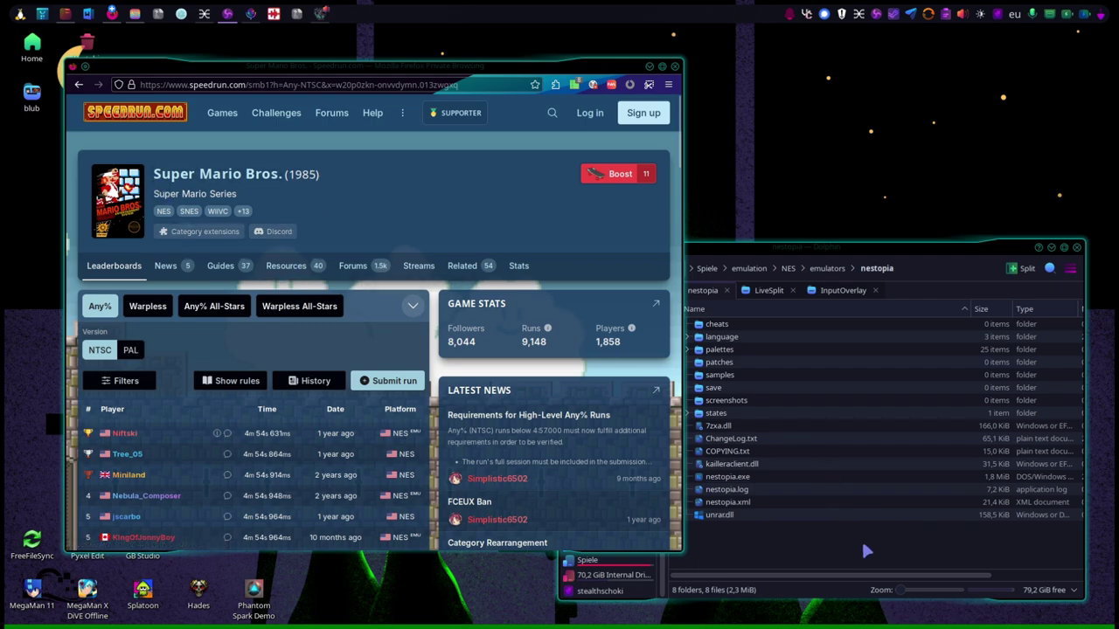
# Raise the Dolphin window with the nestopia folder above the speedrun.com leaderboard page.
pyautogui.click(836, 535)
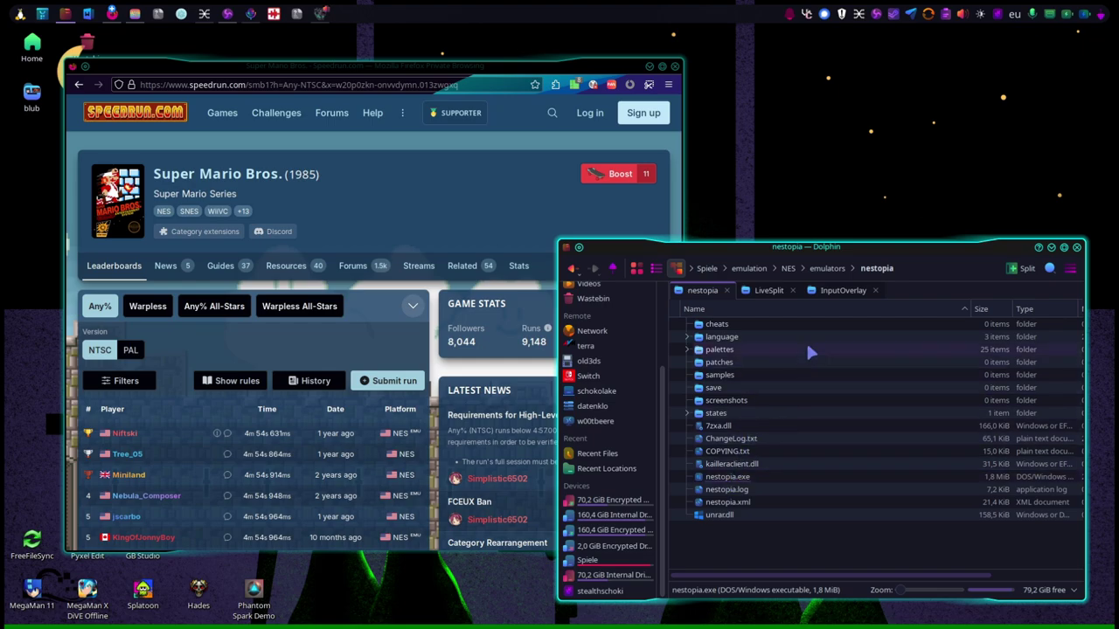
# Browse the LiveSplit folder's files, then switch to the InputOverlay folder under obs-stream-files.
pyautogui.click(757, 291)
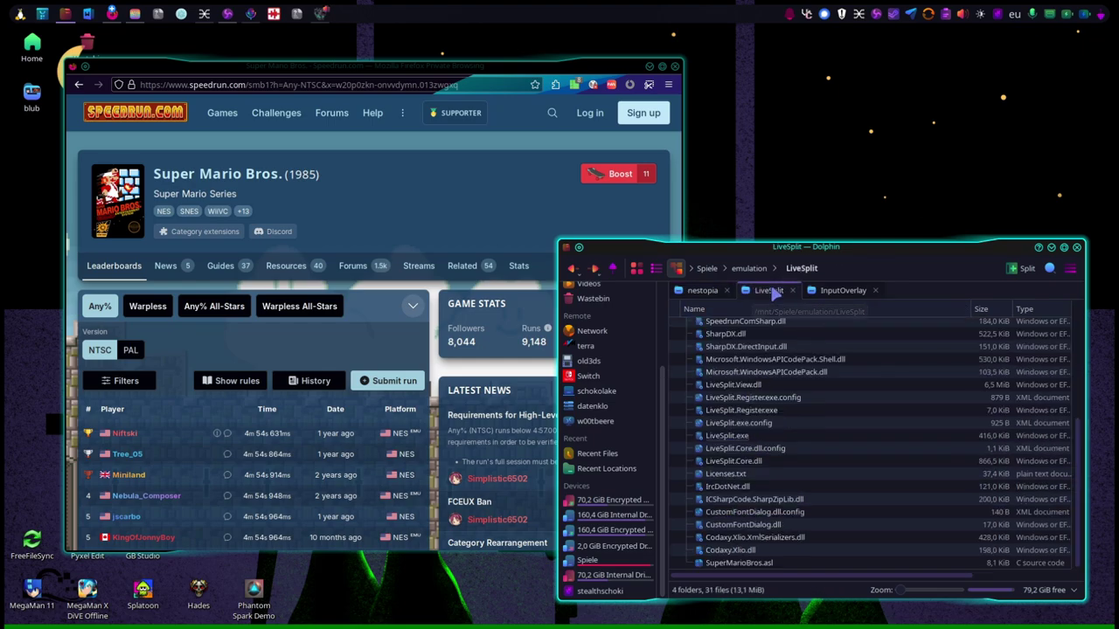
pyautogui.scroll(3, 779, 529)
pyautogui.scroll(-3, 777, 529)
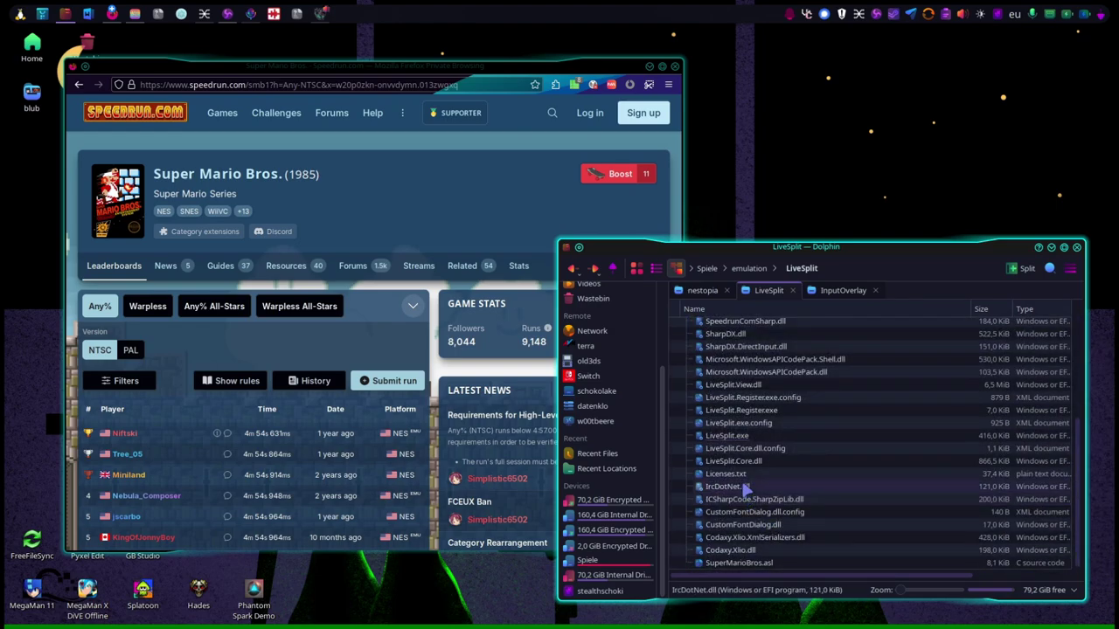
pyautogui.scroll(5, 753, 502)
pyautogui.scroll(-3, 757, 507)
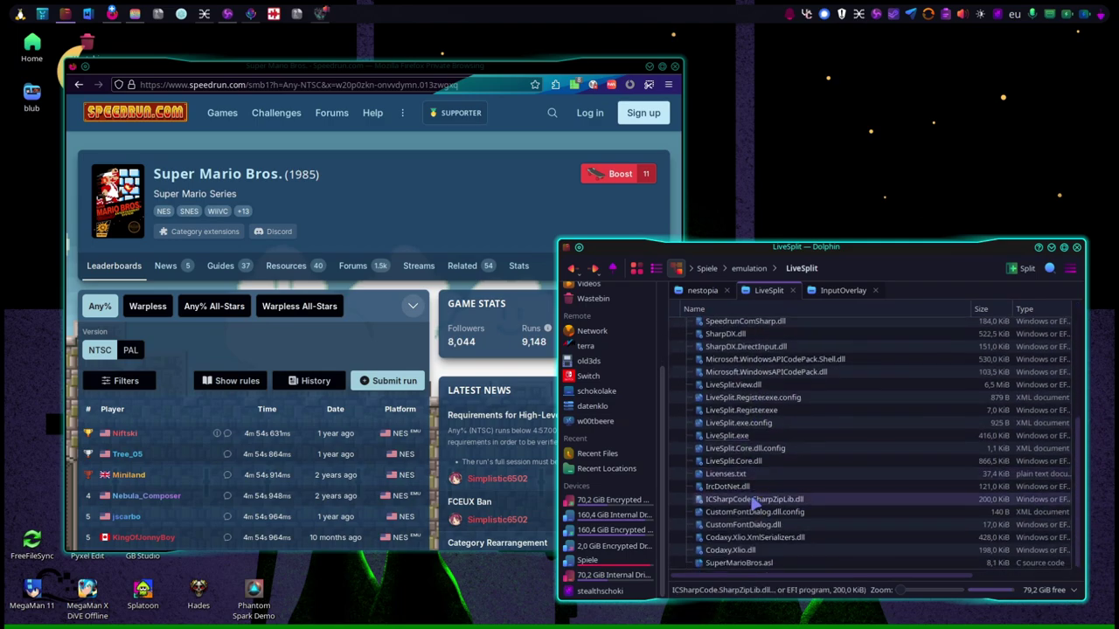
pyautogui.scroll(3, 743, 455)
pyautogui.scroll(-5, 782, 457)
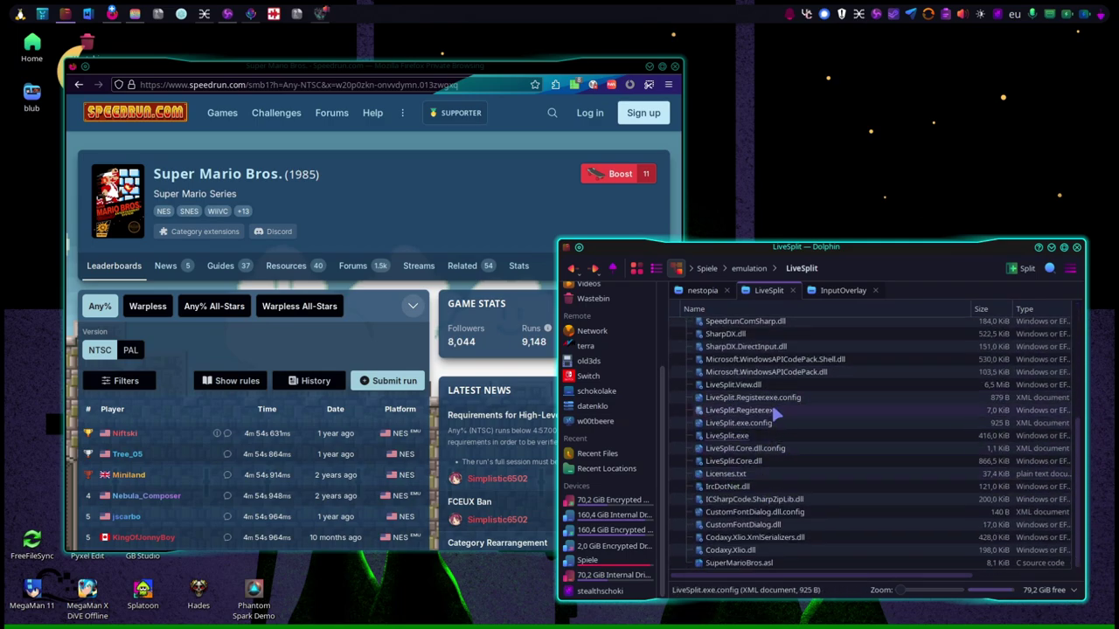
pyautogui.click(839, 292)
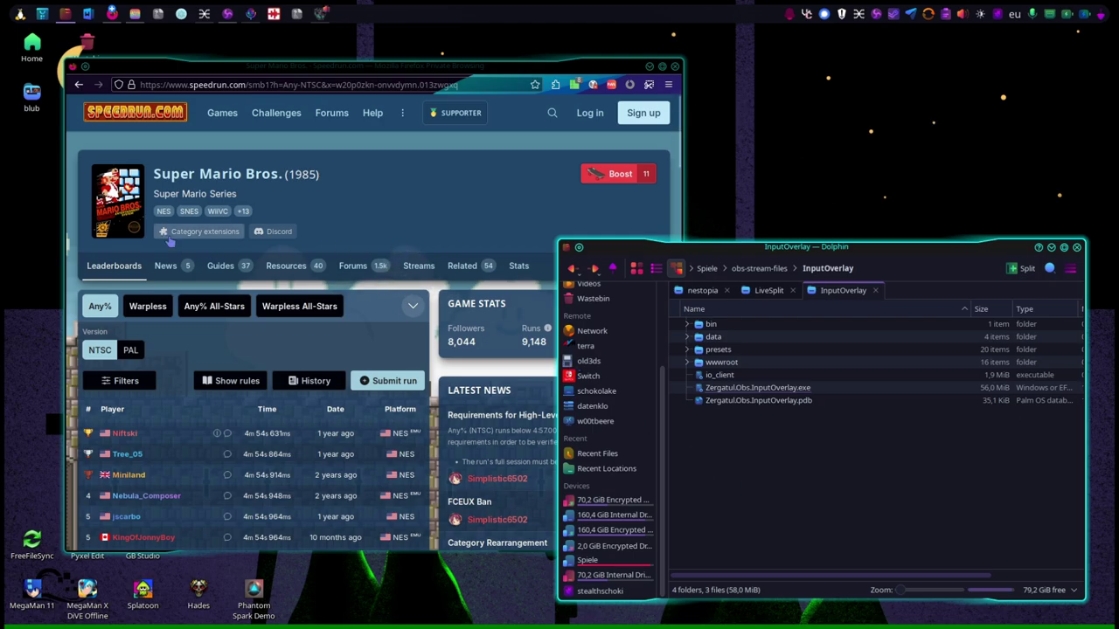
# Bring OBS Studio forward, move it toward screen centre, and close the Discover search window.
pyautogui.hotkey('alt', 'Tab')
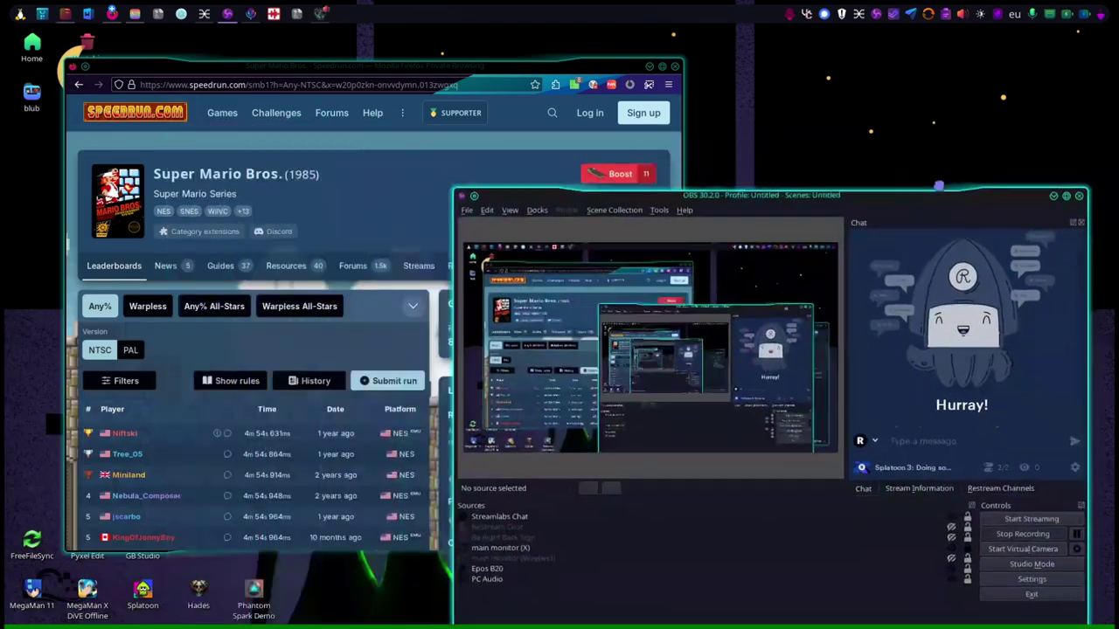
pyautogui.moveTo(611, 192); pyautogui.dragTo(383, 106)
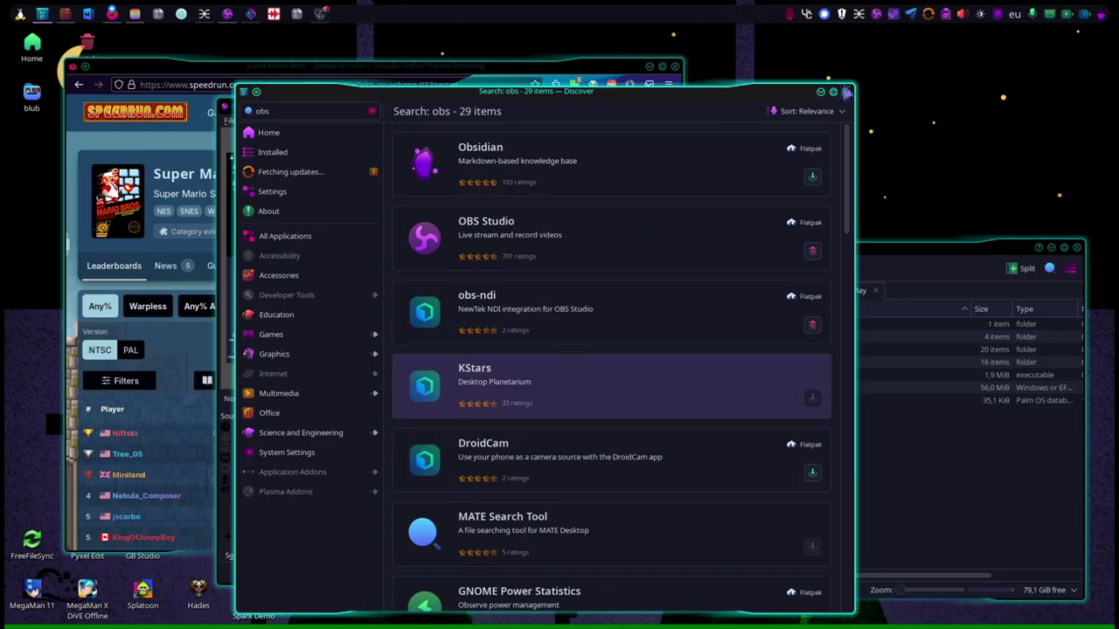
pyautogui.click(845, 92)
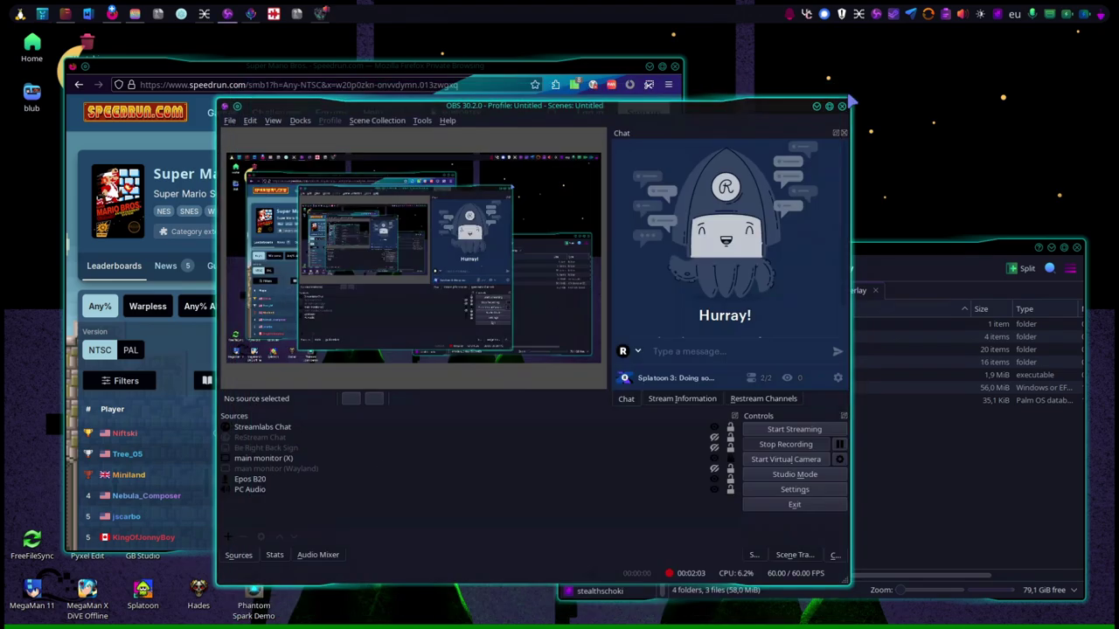
pyautogui.press('F12')
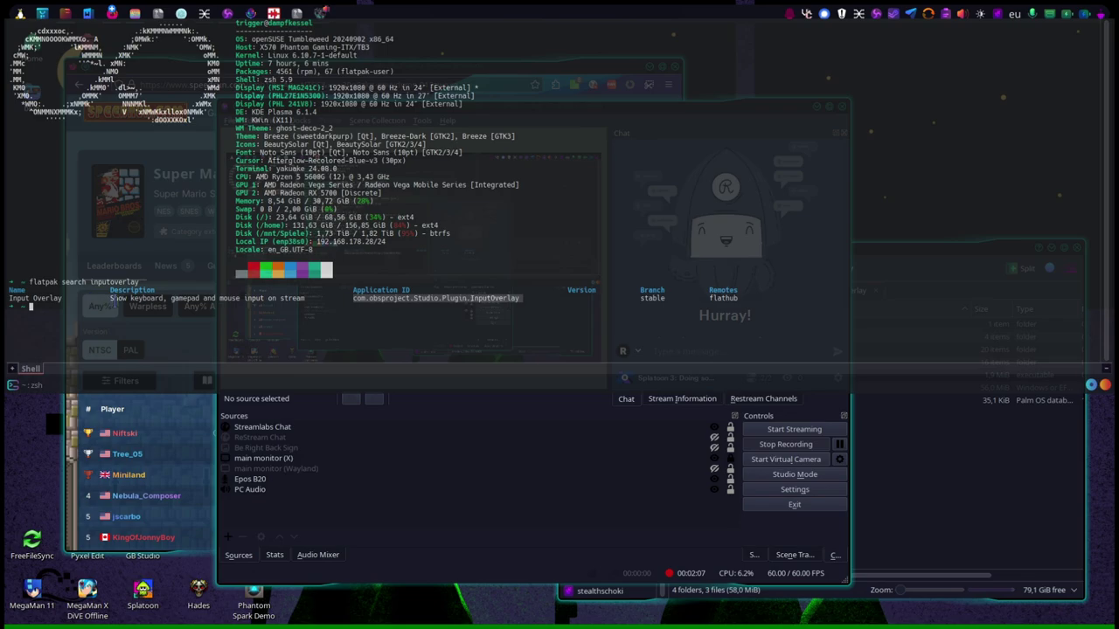
pyautogui.click(387, 303)
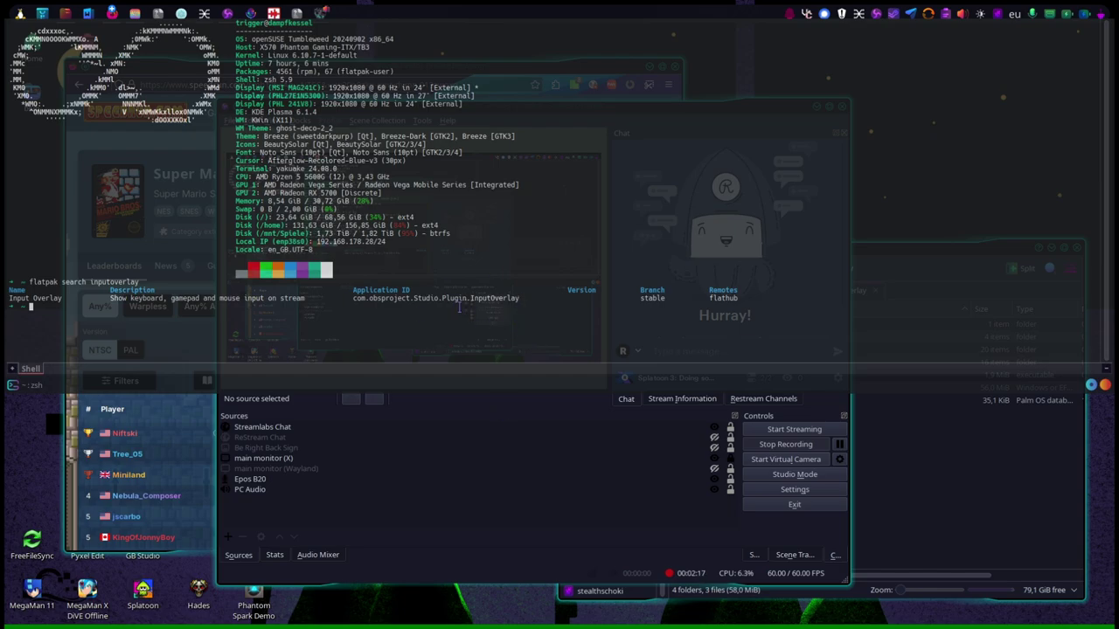
pyautogui.press('F12')
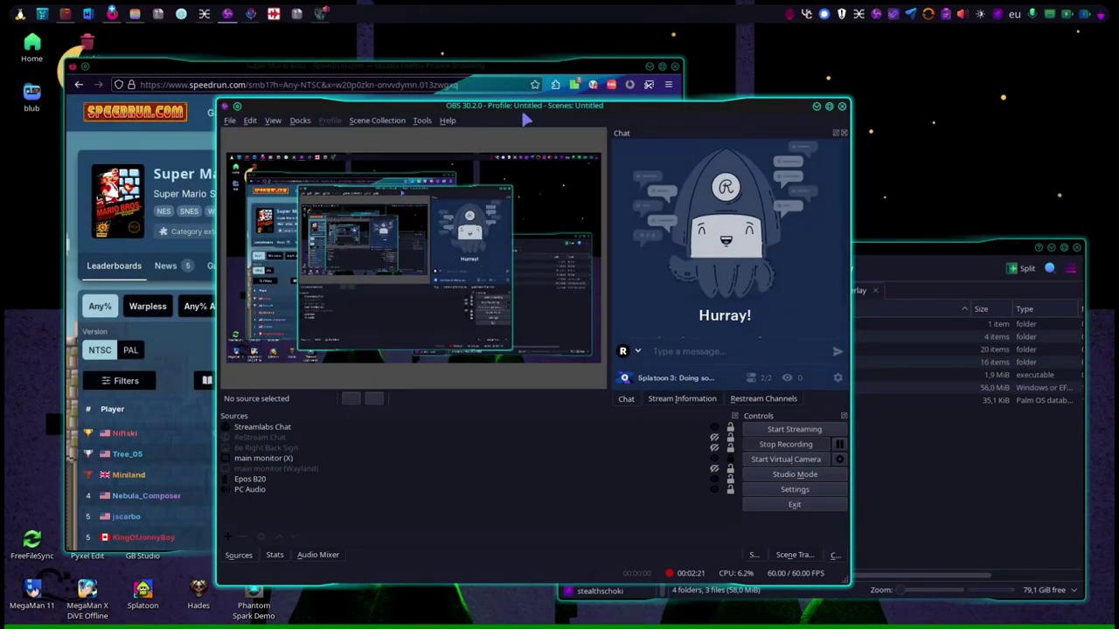
# Nudge the OBS Studio window a few pixels to the left.
pyautogui.moveTo(521, 107)
pyautogui.mouseDown()
pyautogui.moveTo(559, 110)
pyautogui.moveTo(513, 147)
pyautogui.moveTo(511, 108)
pyautogui.mouseUp()
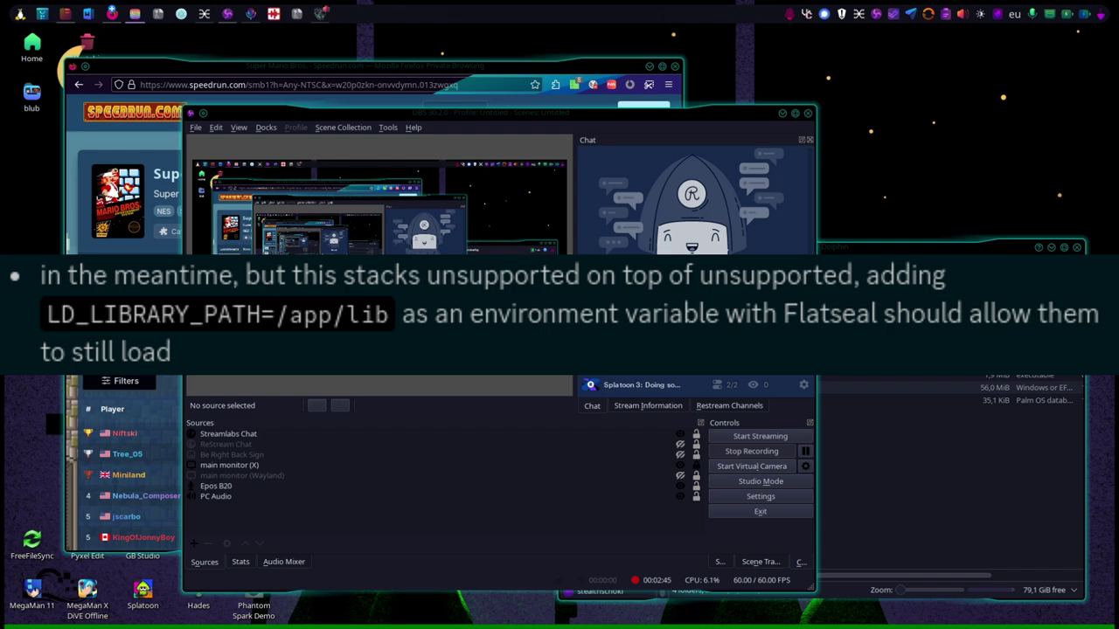
# Open Flatseal's permissions for OBS Studio from KRunner and scroll down to Environment.
pyautogui.hotkey('alt', 'space')
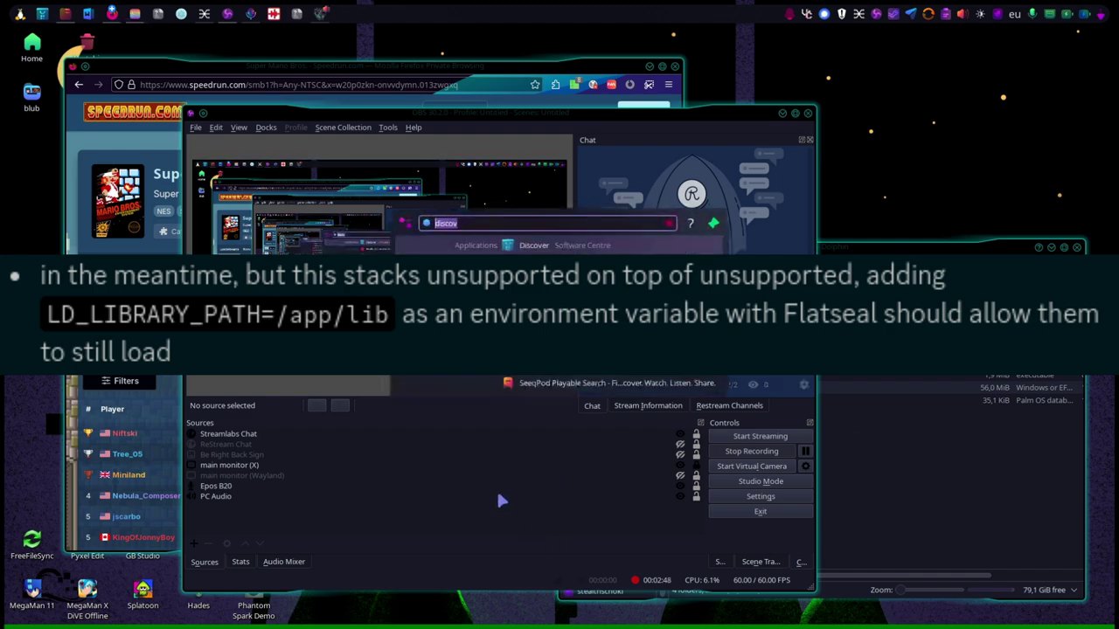
pyautogui.write('ryujinx')
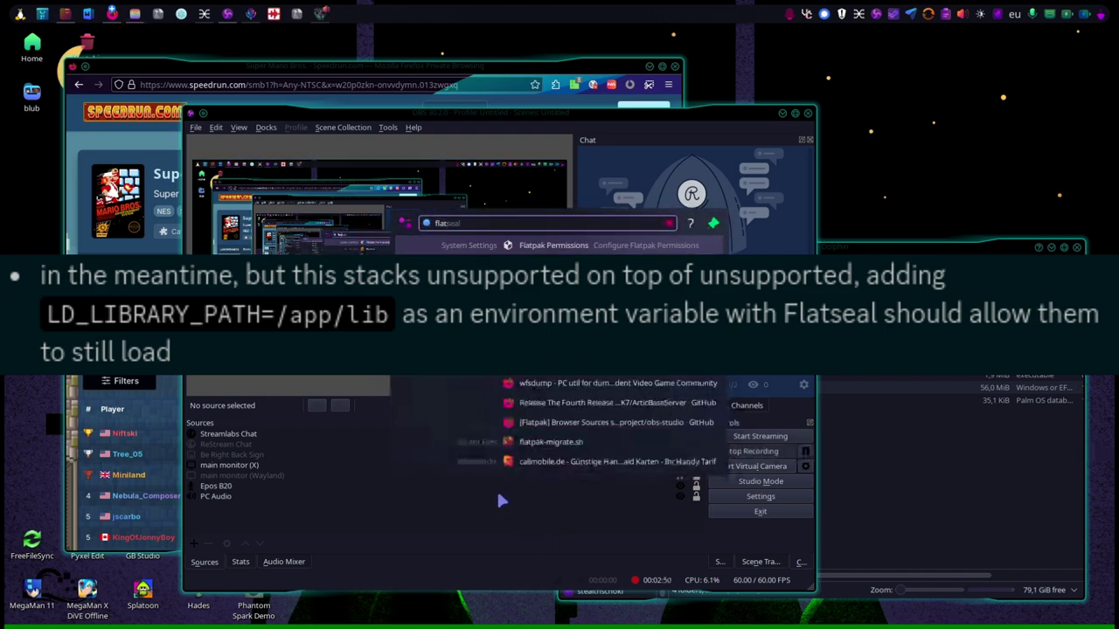
pyautogui.press('Return')
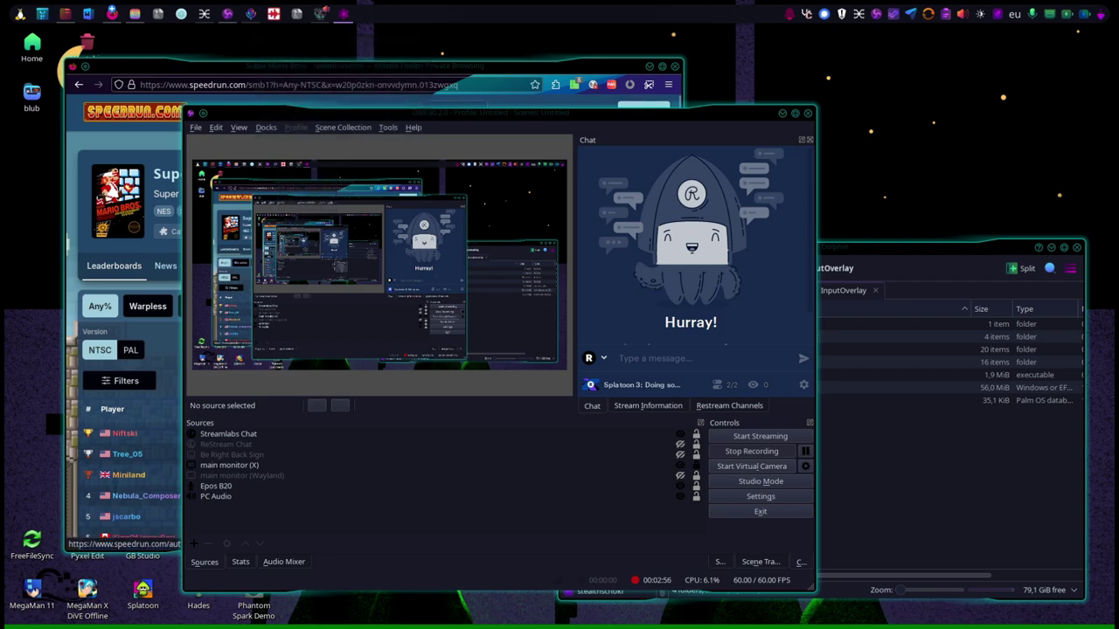
pyautogui.hotkey('alt', 'space')
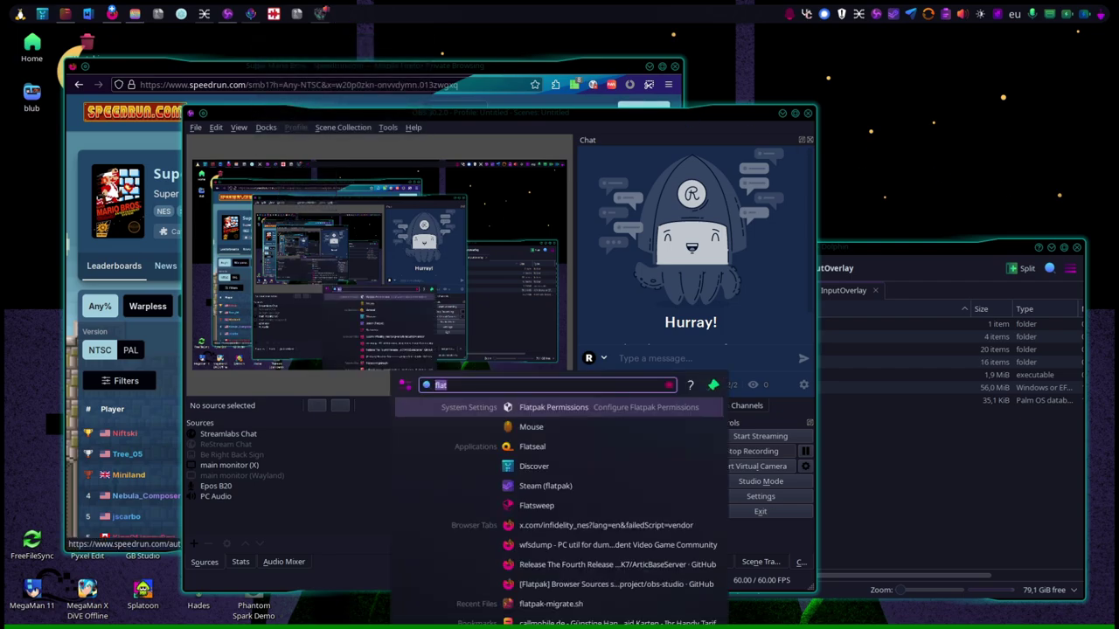
pyautogui.press('Return')
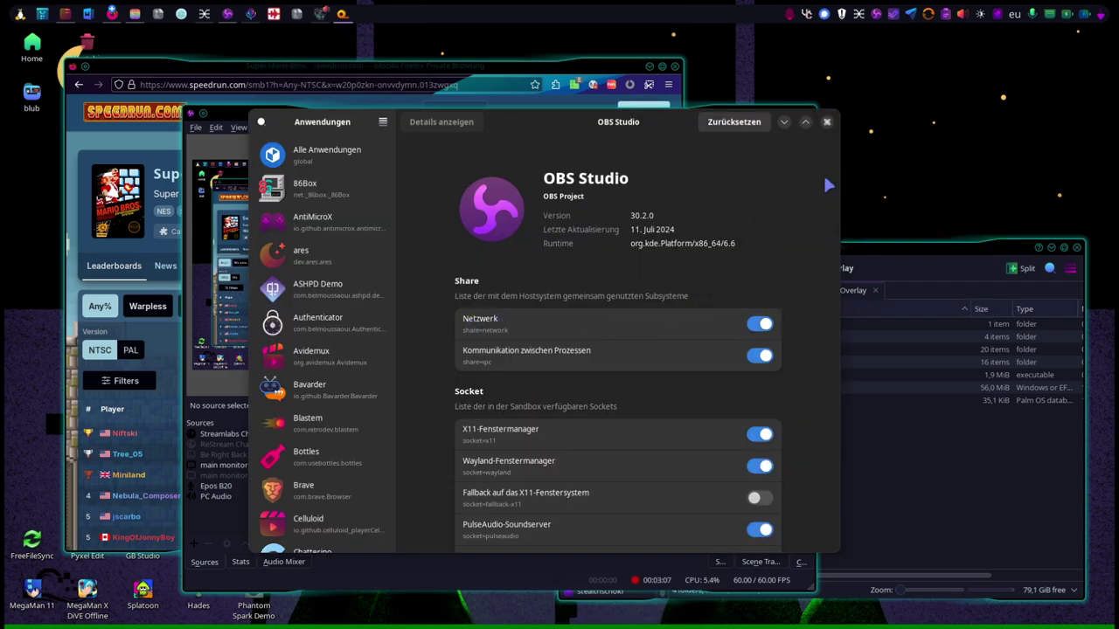
pyautogui.scroll(-10, 799, 248)
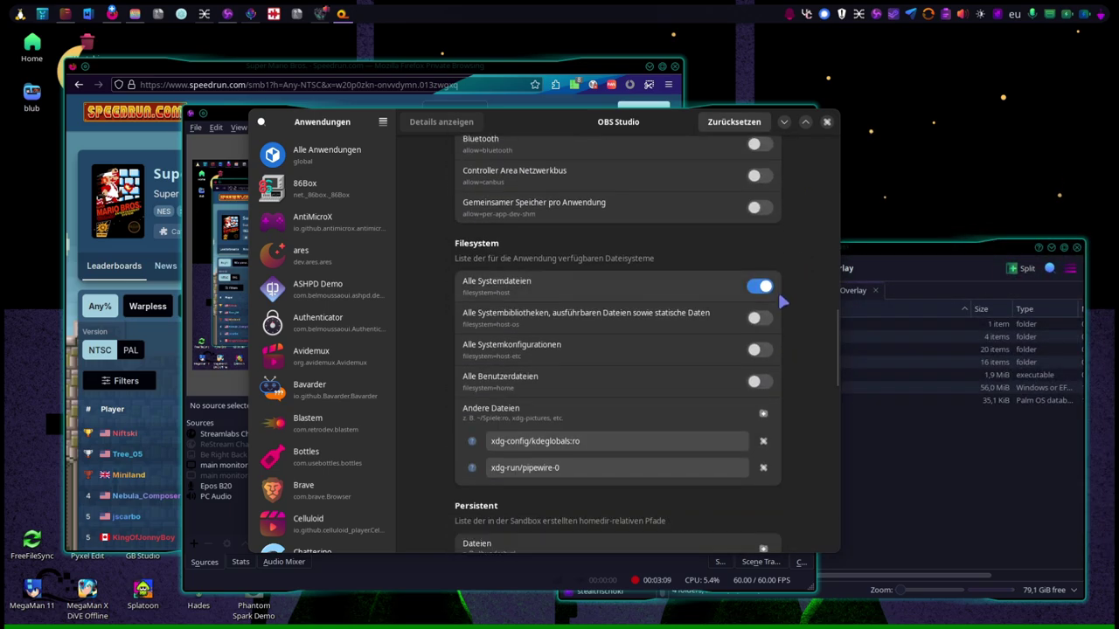
pyautogui.scroll(-5, 783, 300)
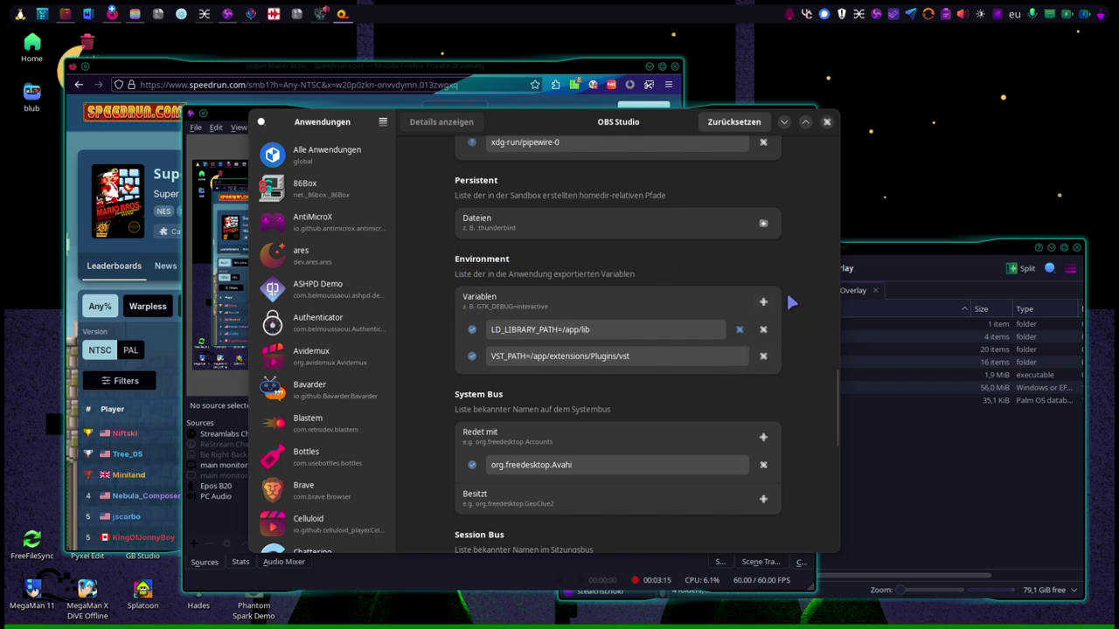
# Verify the LD_LIBRARY_PATH=/app/lib variable, discard the empty added entry, and close Flatseal.
pyautogui.click(763, 302)
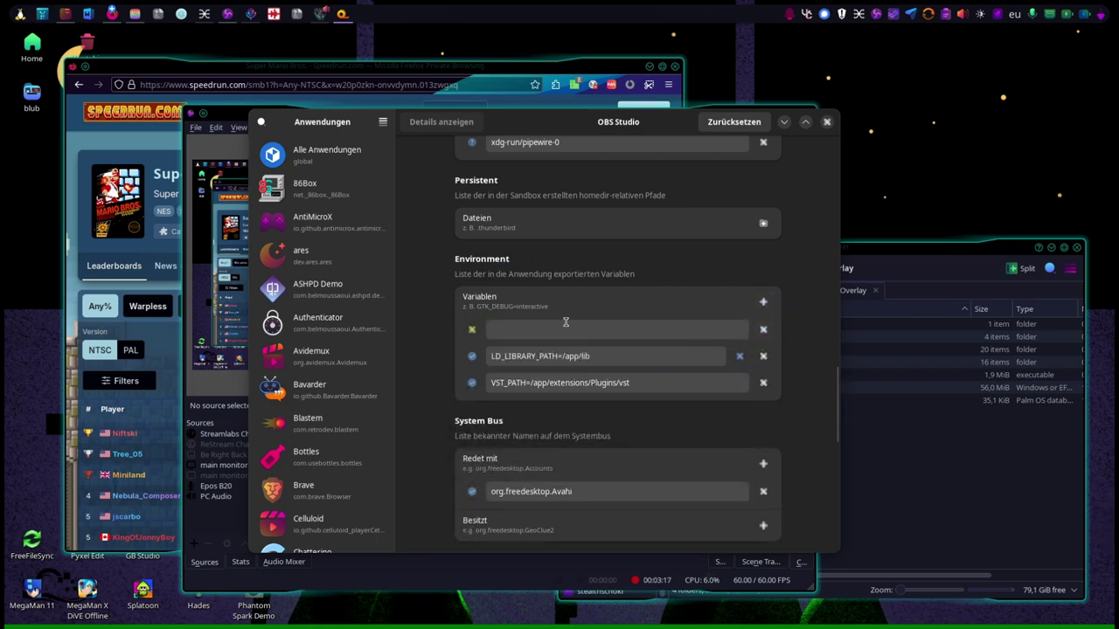
pyautogui.click(763, 328)
pyautogui.click(609, 329)
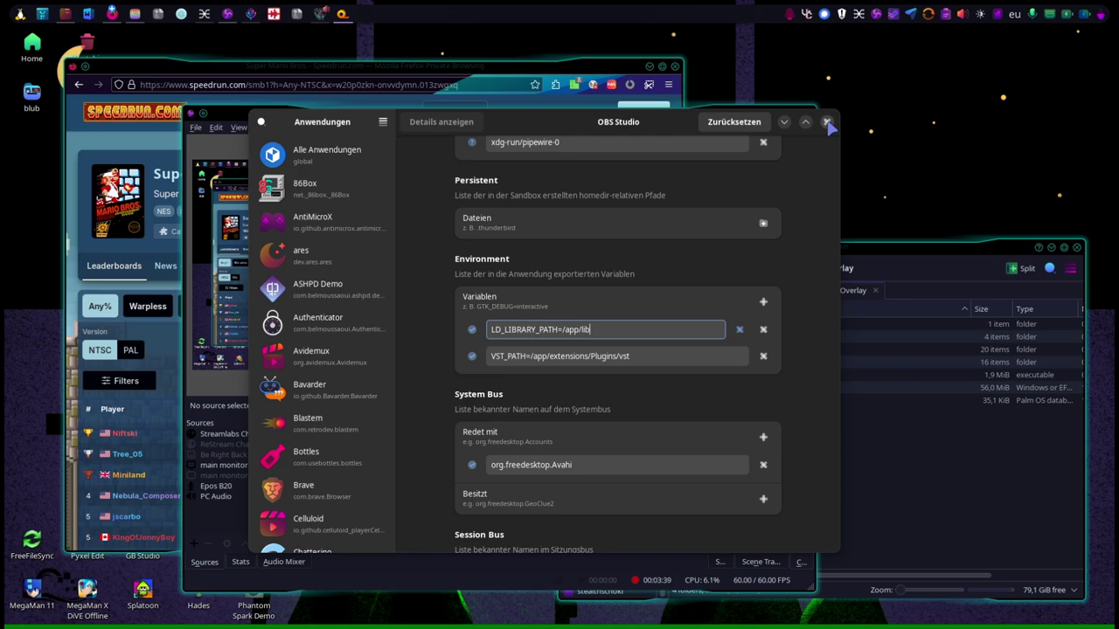
pyautogui.click(827, 121)
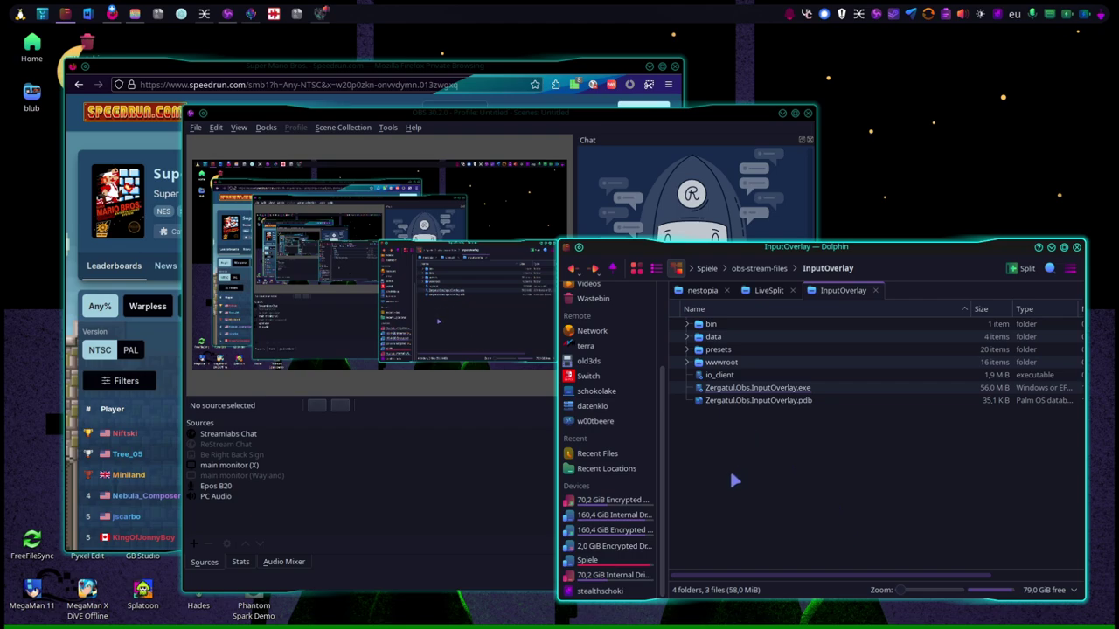
# Close OBS's Input Overlay plugin settings and show the LiveSplit folder with SuperMarioBros.asl.
pyautogui.click(386, 128)
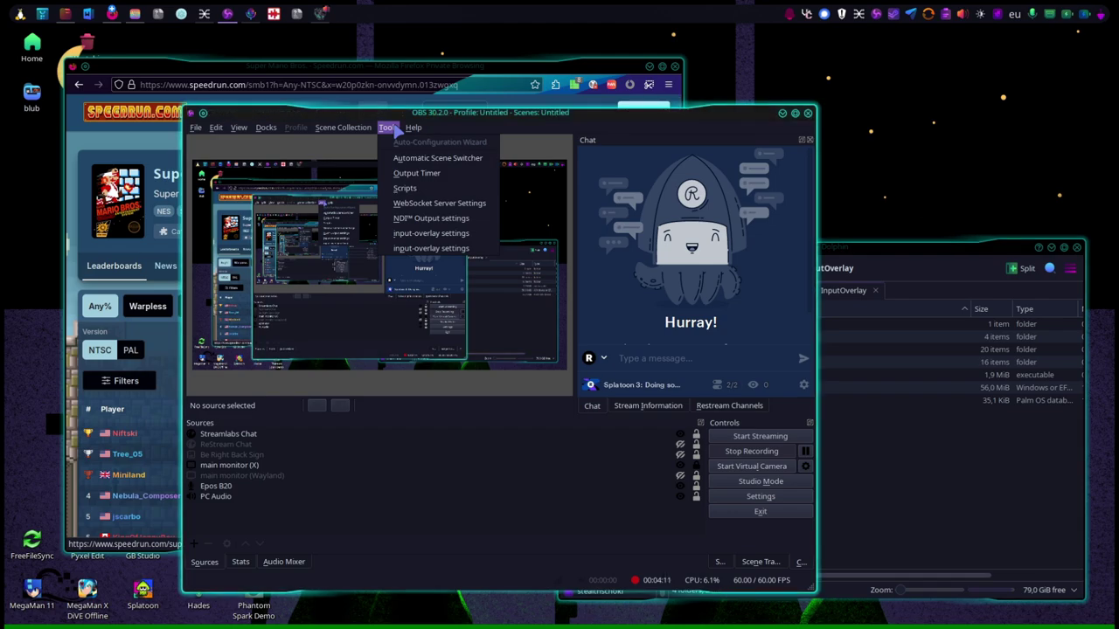
pyautogui.click(454, 234)
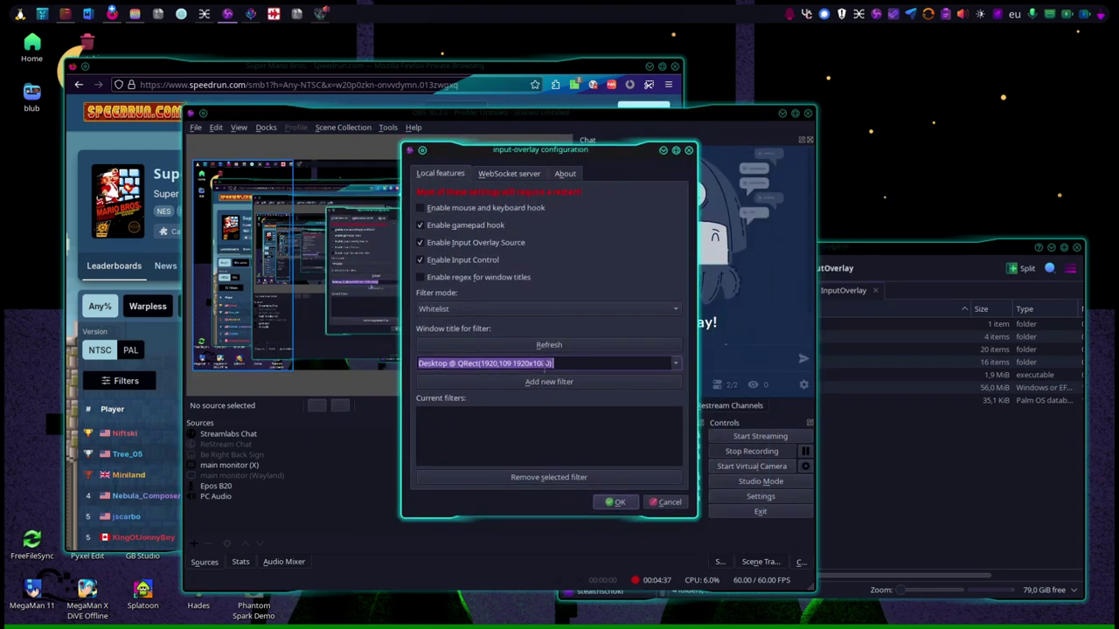
pyautogui.click(689, 152)
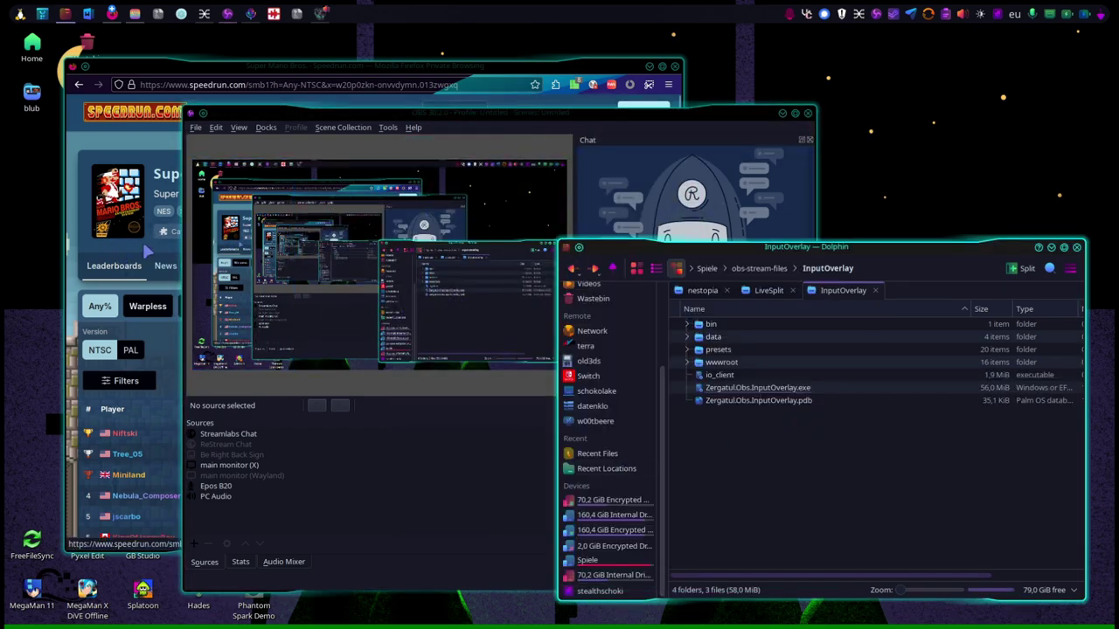
pyautogui.click(758, 293)
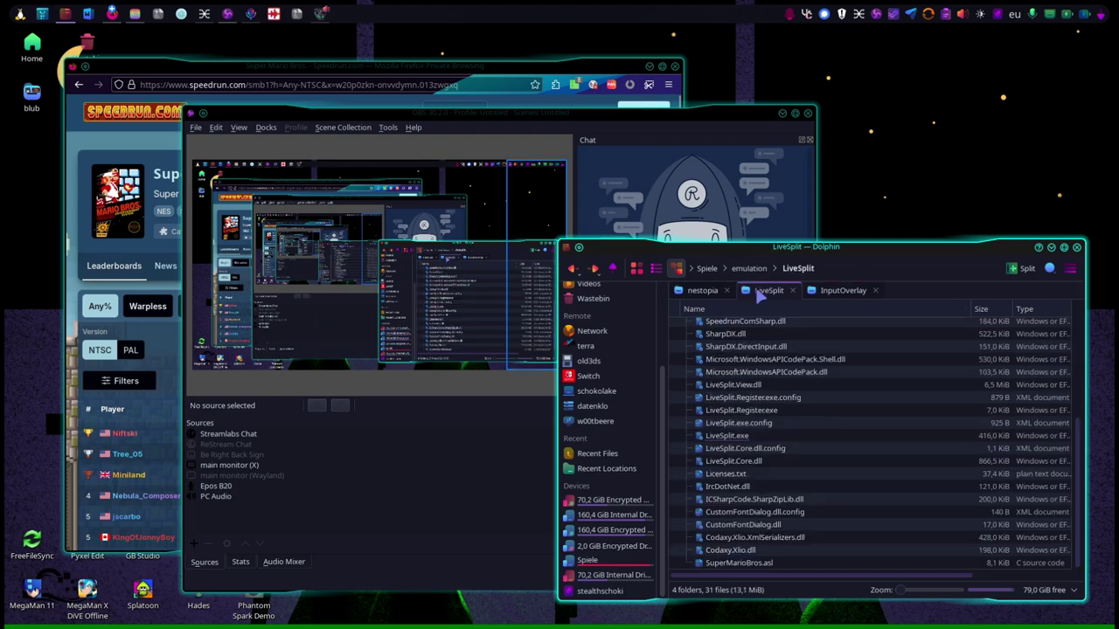
# Switch Firefox to the smb-autosplitter repo and scroll its README to Usage Instructions.
pyautogui.click(131, 304)
pyautogui.hotkey('ctrl', 'Tab')
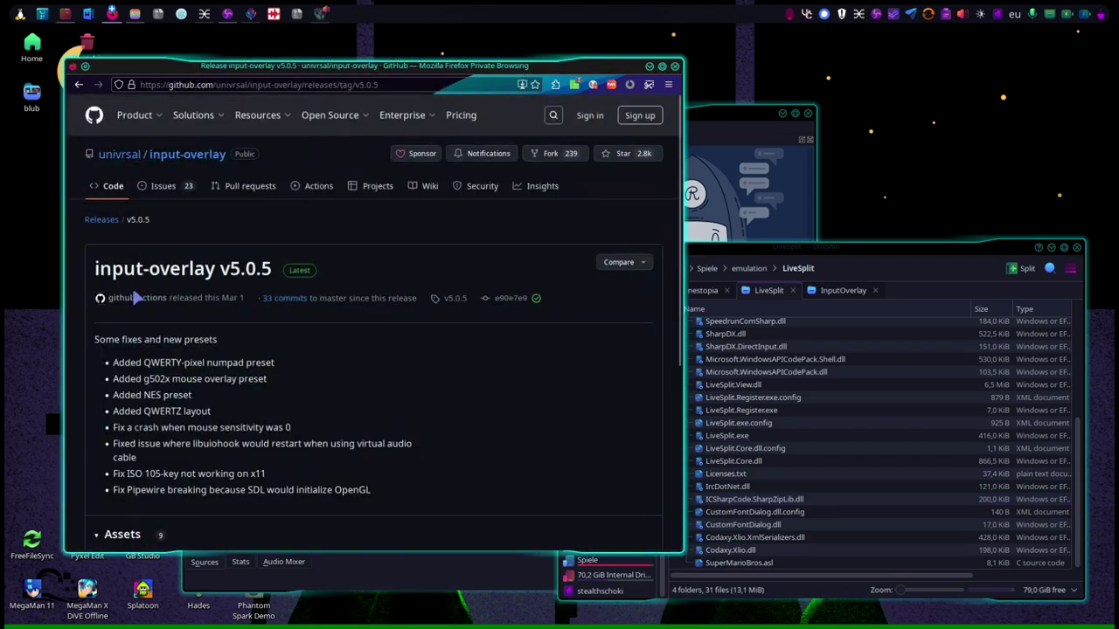
pyautogui.hotkey('ctrl', 'Tab')
pyautogui.scroll(10, 221, 376)
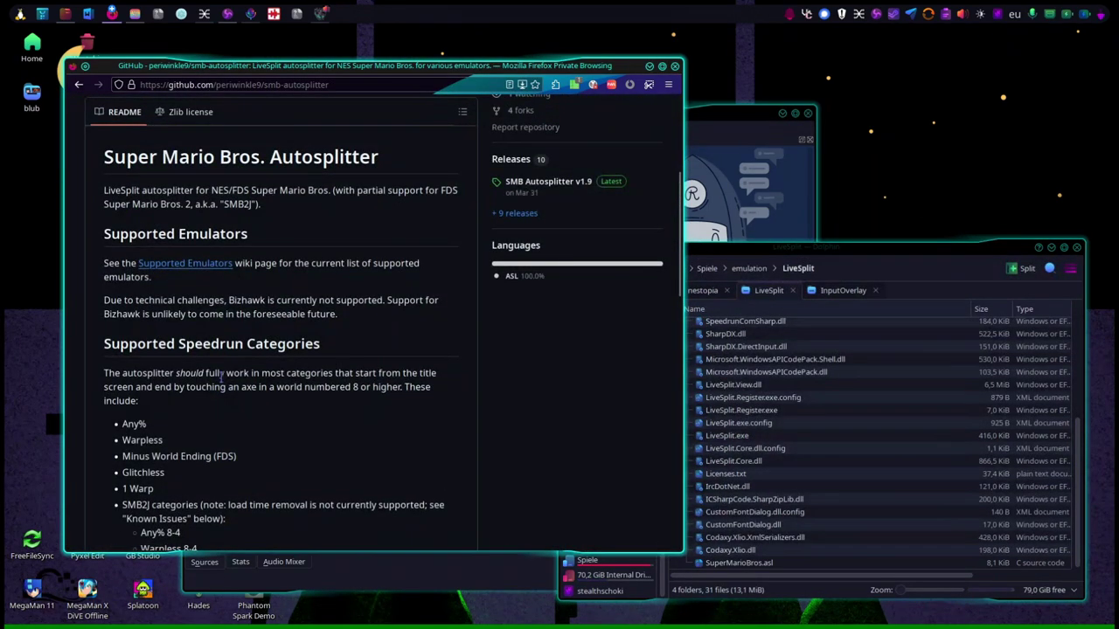
pyautogui.scroll(3, 221, 378)
pyautogui.scroll(-3, 304, 416)
pyautogui.scroll(3, 253, 408)
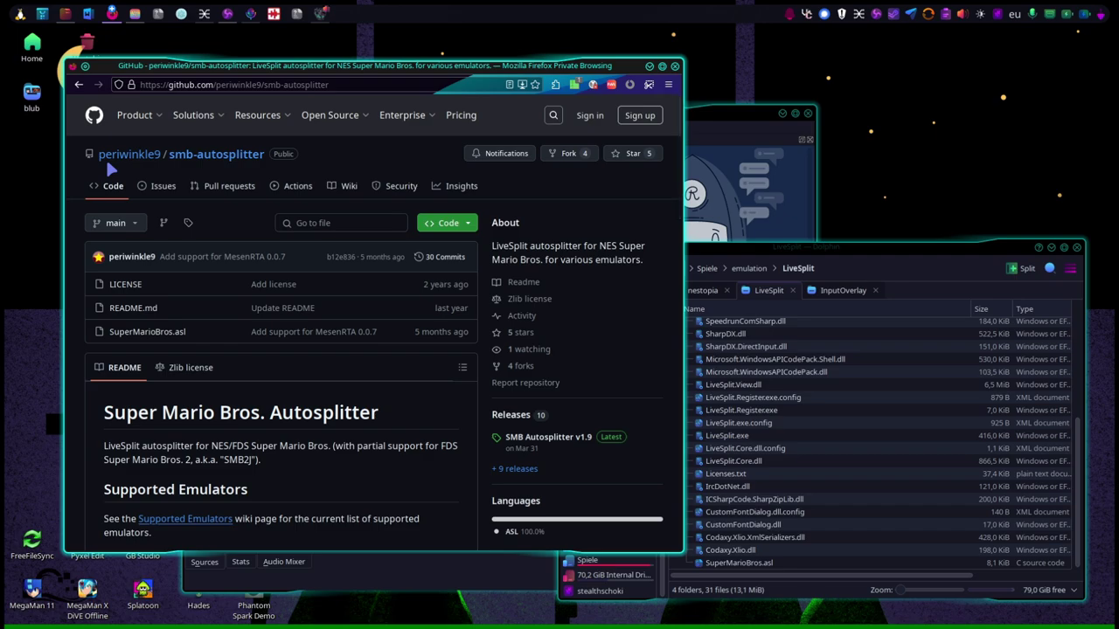
pyautogui.scroll(-5, 305, 408)
pyautogui.scroll(-6, 304, 407)
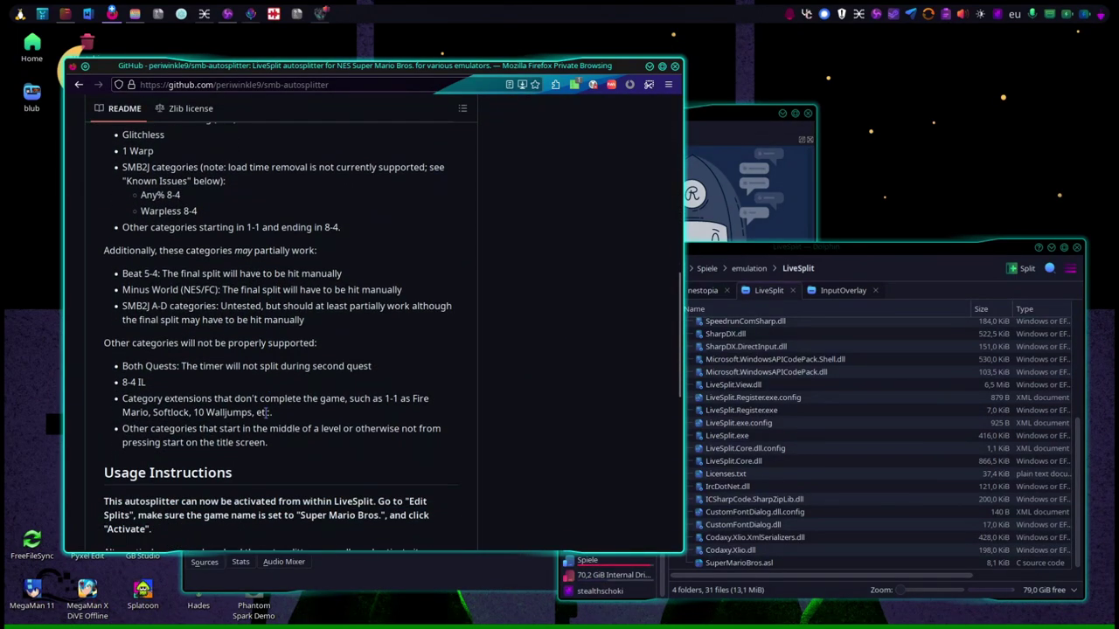
pyautogui.scroll(-5, 262, 409)
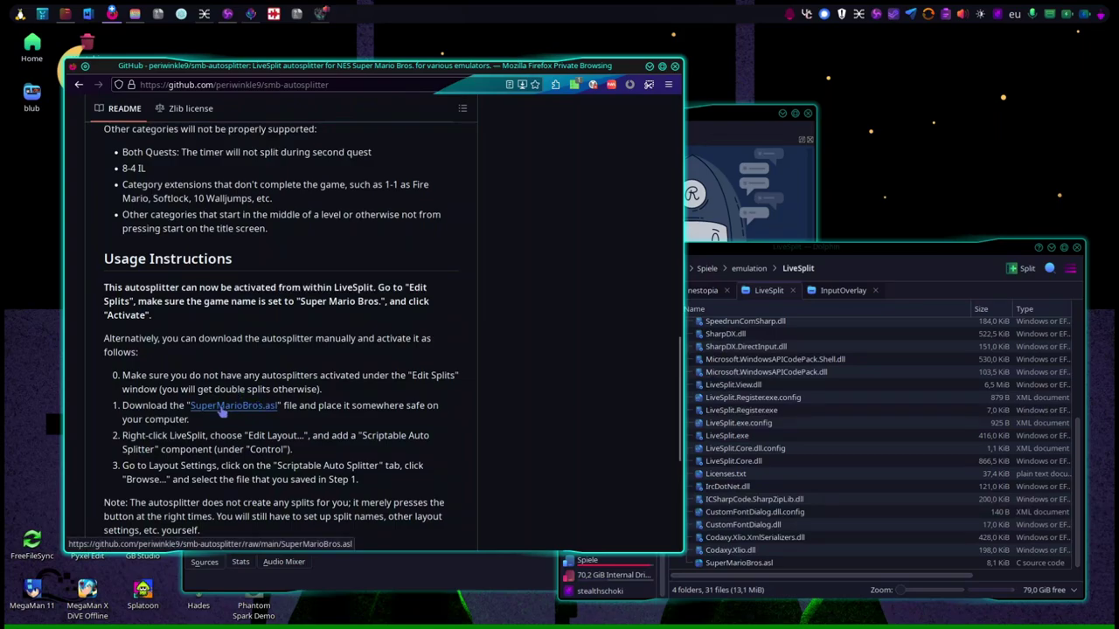
pyautogui.scroll(-1, 225, 408)
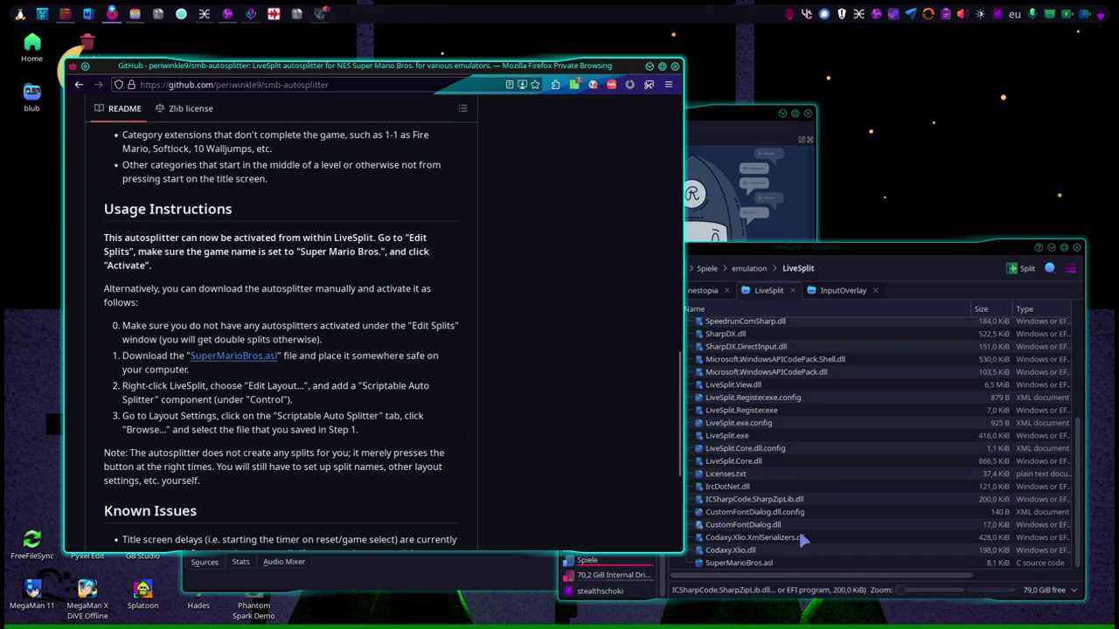
pyautogui.click(789, 601)
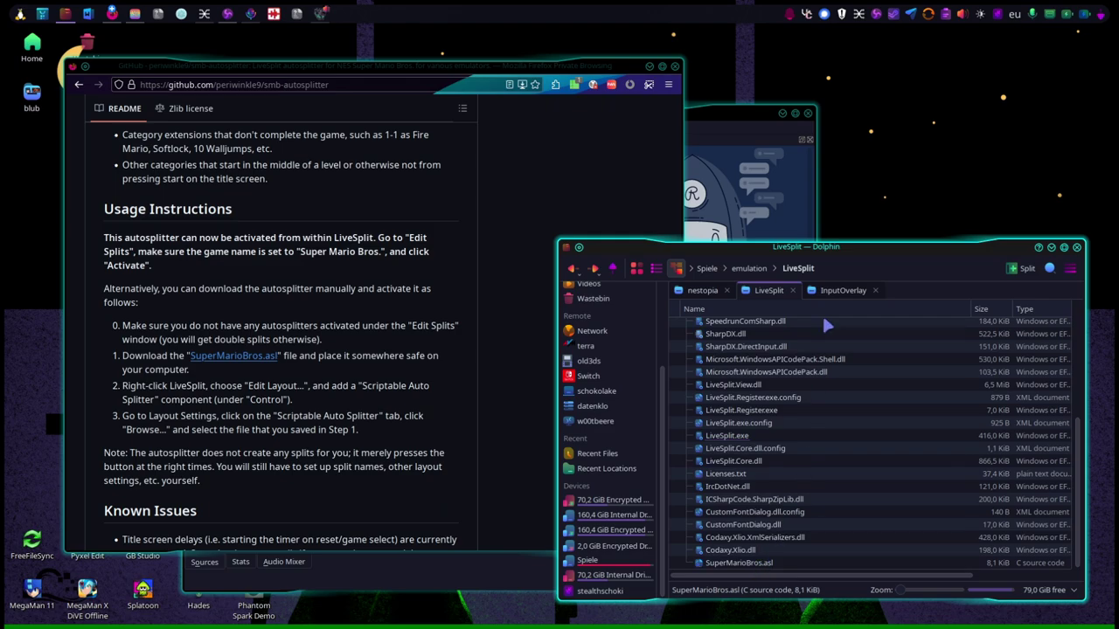
# Launch LiveSplit.exe, open Edit Layout from its right-click menu, and centre the Layout Editor.
pyautogui.click(772, 441)
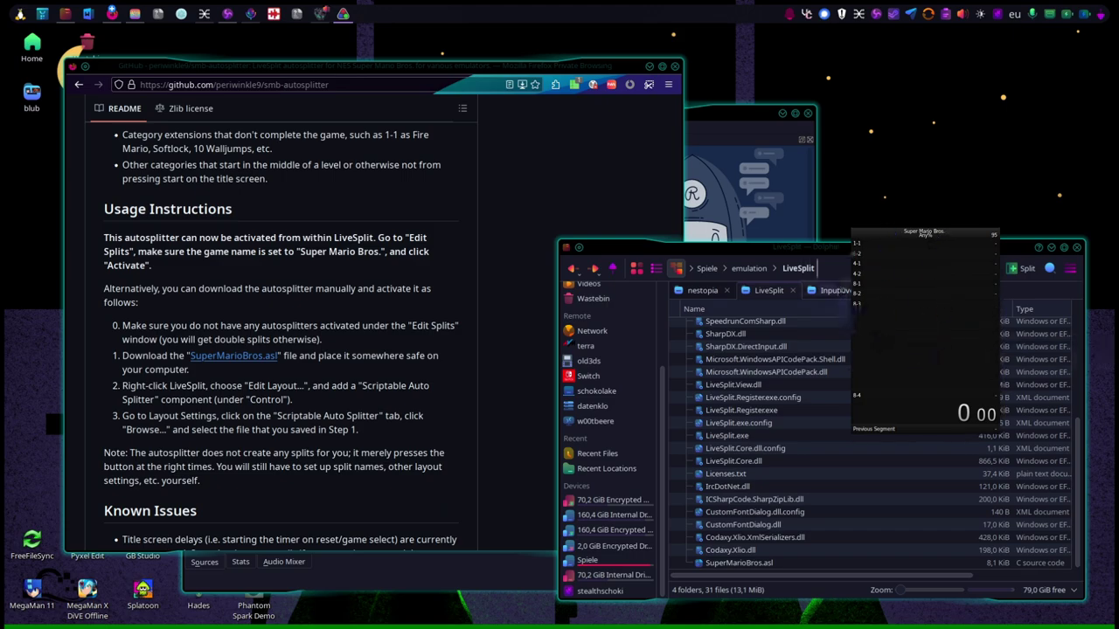
pyautogui.rightClick(909, 337)
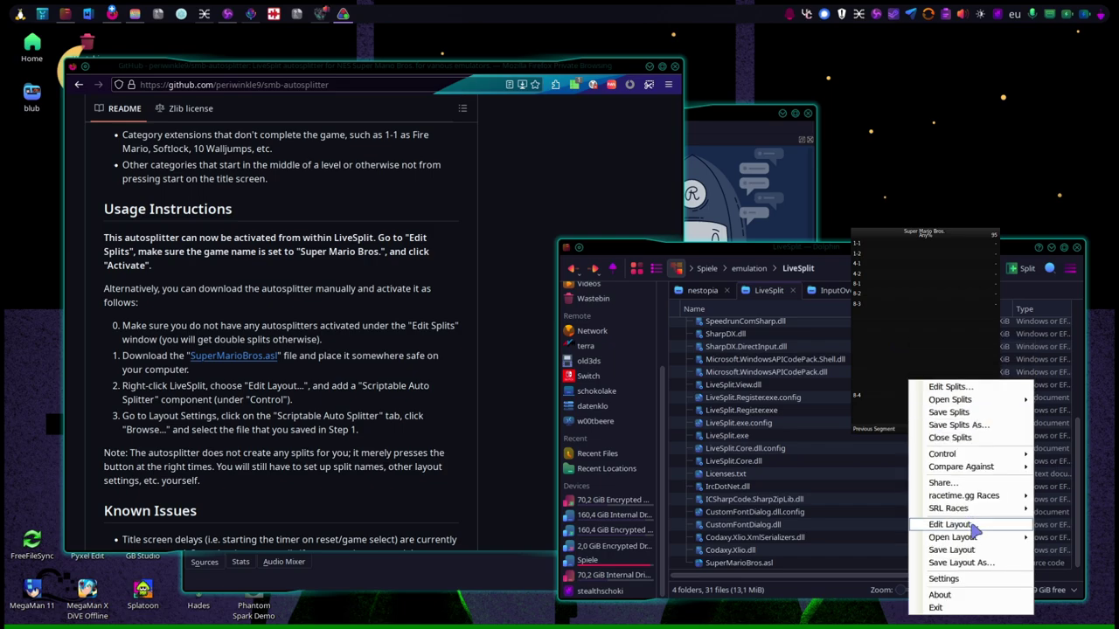
pyautogui.click(971, 525)
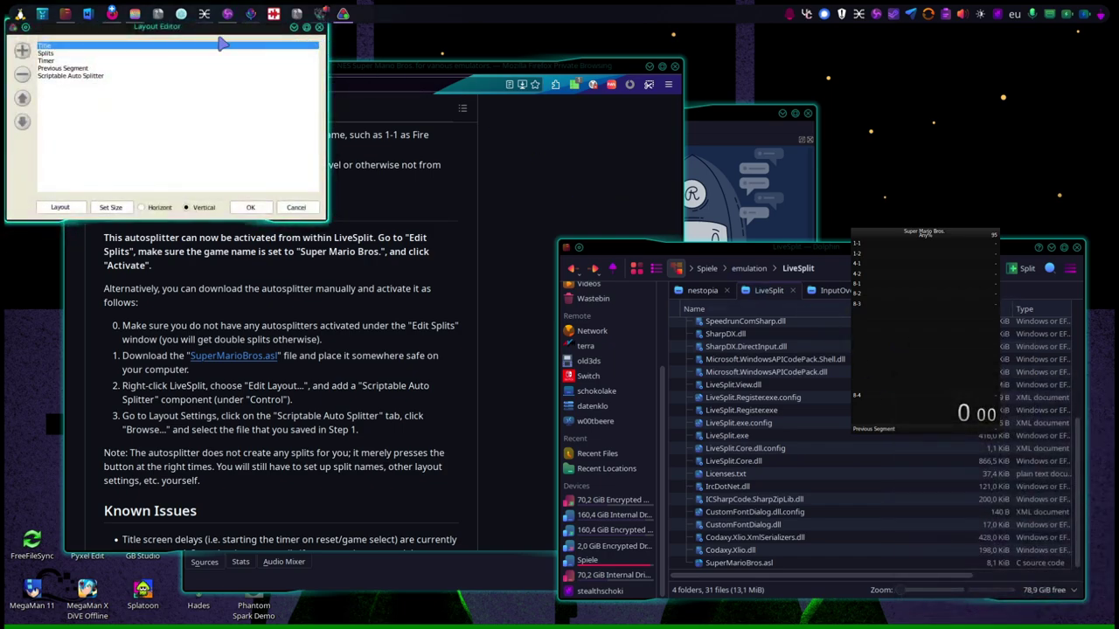
pyautogui.moveTo(224, 36); pyautogui.dragTo(599, 187)
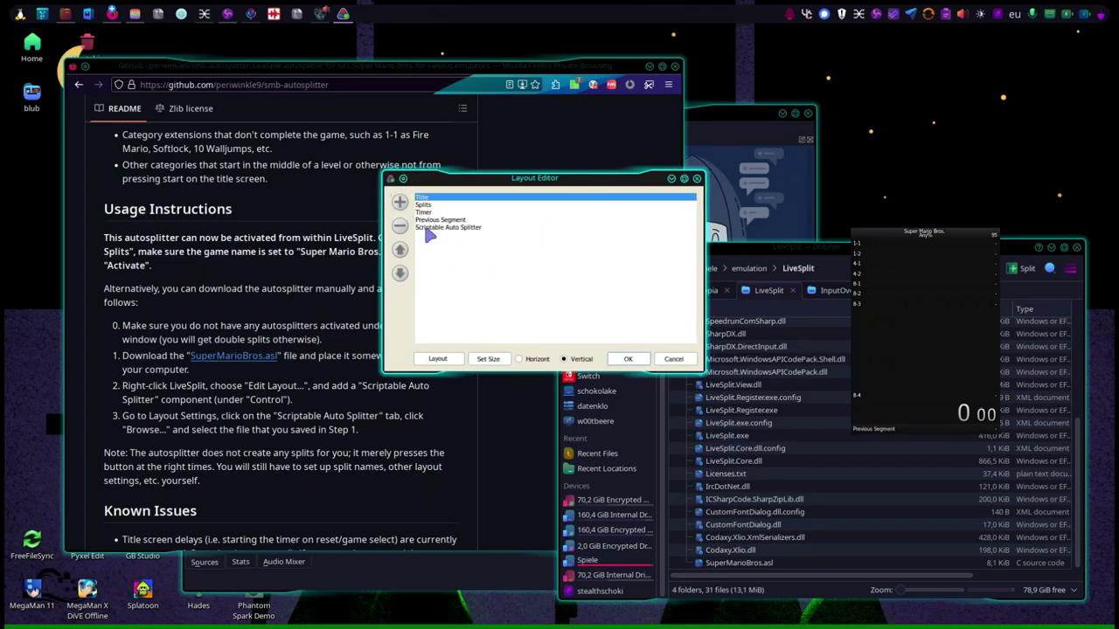
# Open the Scriptable Auto Splitter's Layout Settings and centre the window.
pyautogui.click(475, 229)
pyautogui.doubleClick(476, 234)
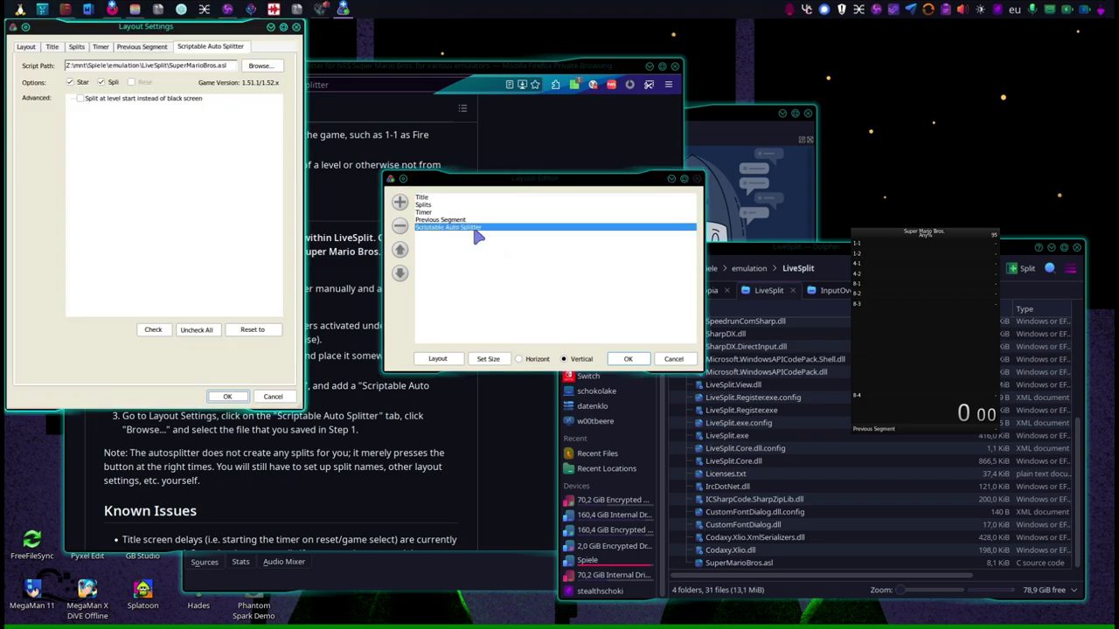
pyautogui.moveTo(164, 9); pyautogui.dragTo(554, 200)
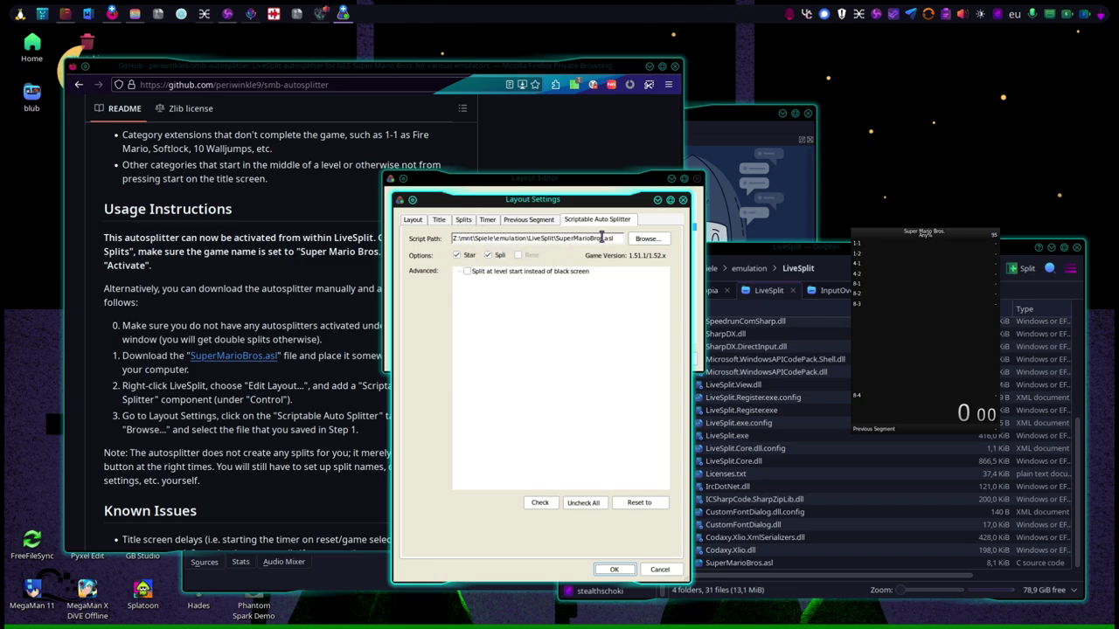
# Check the SuperMarioBros.asl script path against the README, then close Layout Settings and Layout Editor.
pyautogui.click(294, 317)
pyautogui.scroll(3, 318, 344)
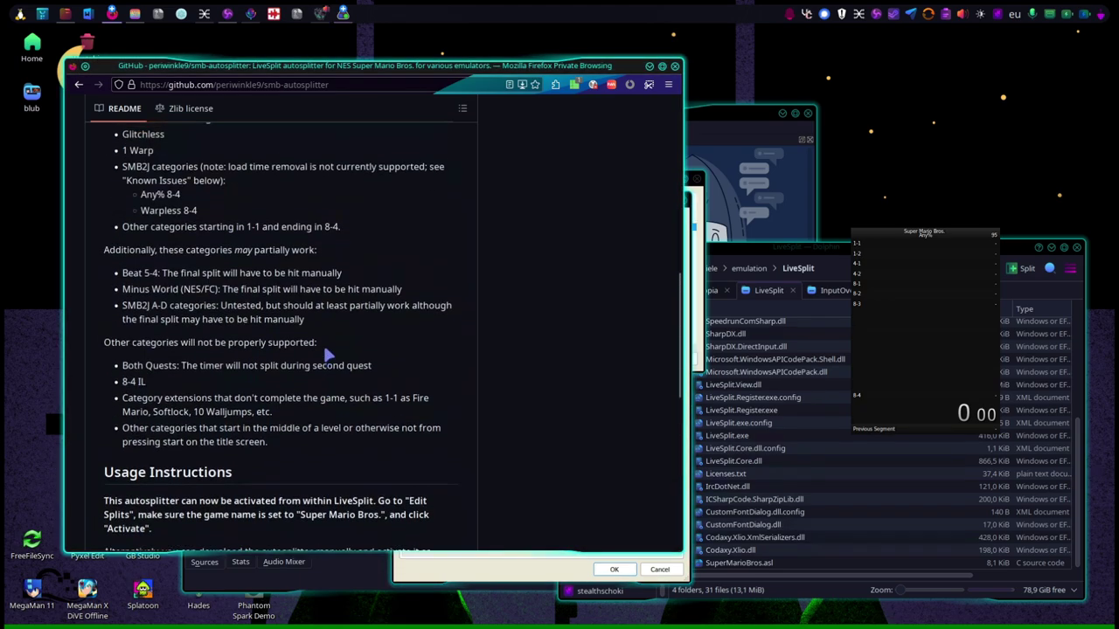
pyautogui.scroll(10, 318, 344)
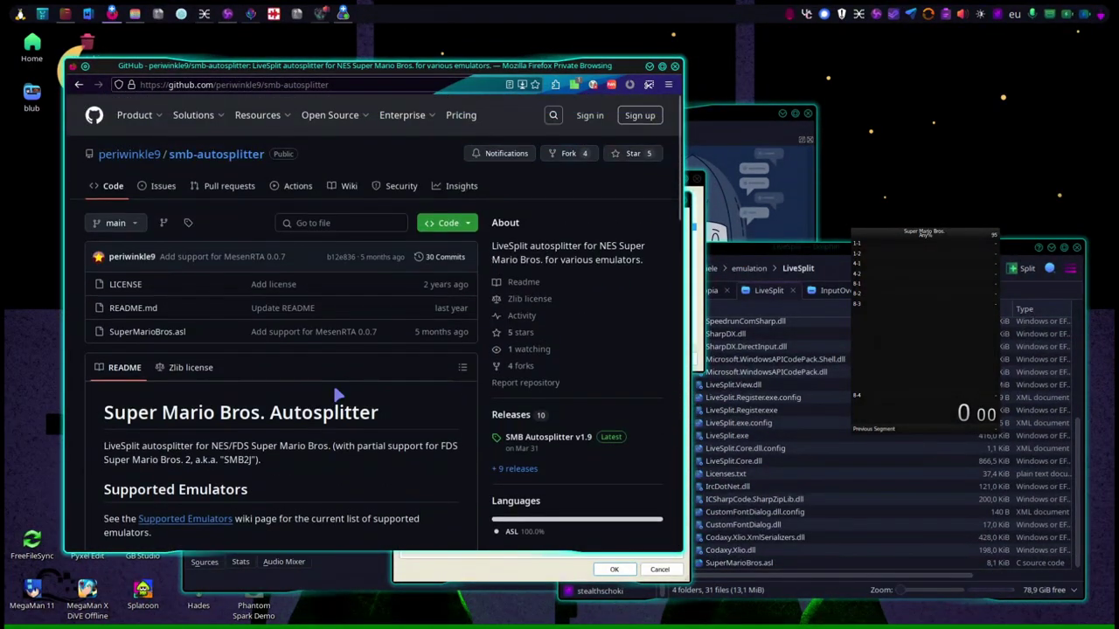
pyautogui.click(687, 434)
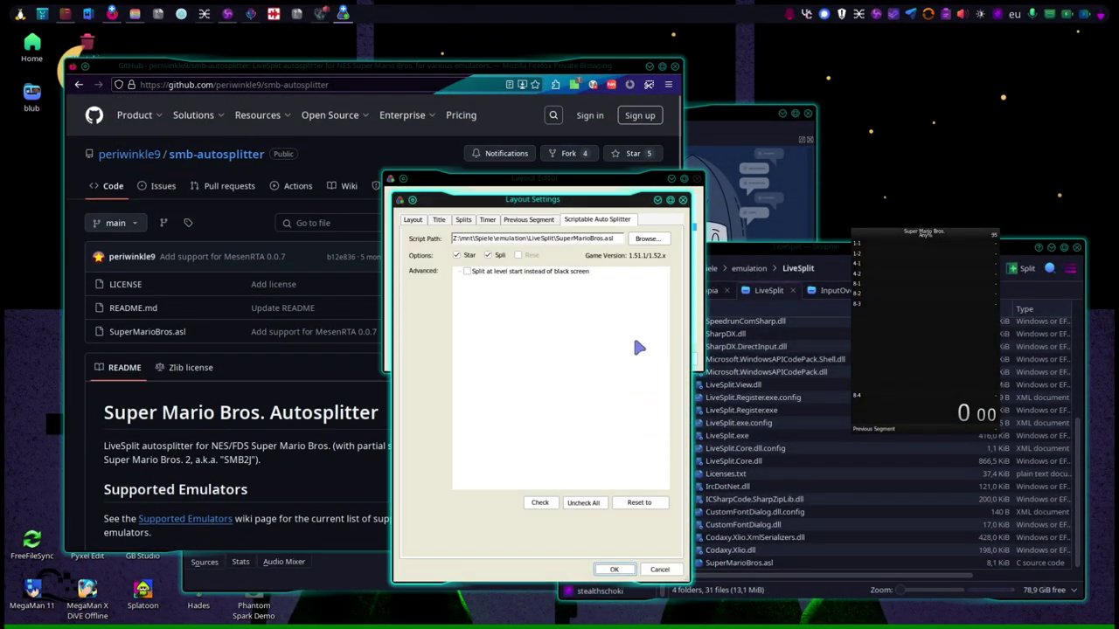
pyautogui.click(682, 200)
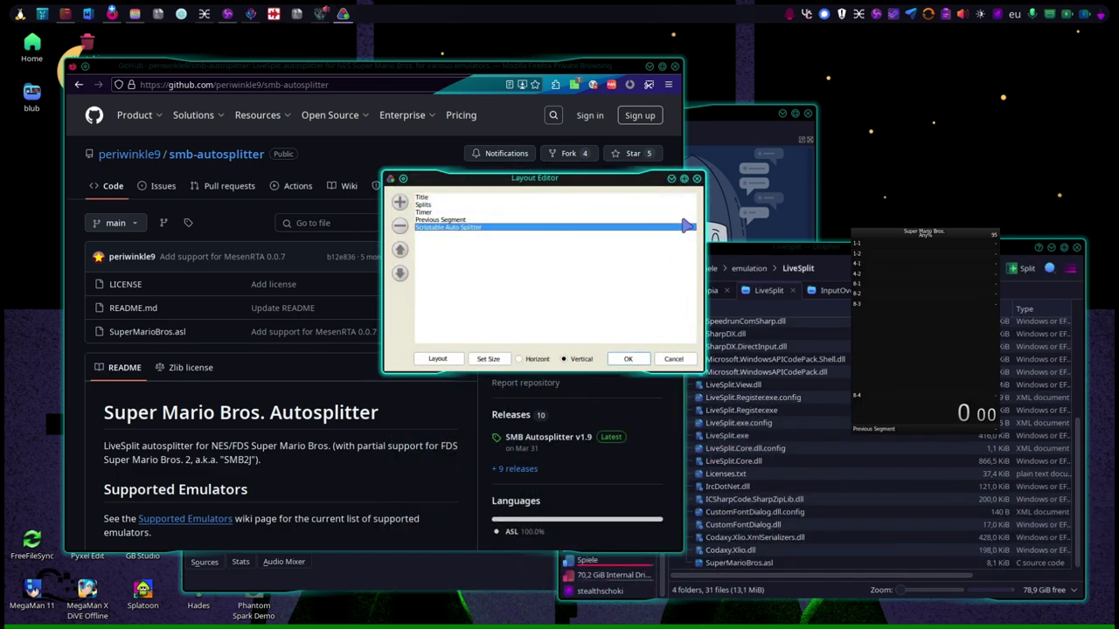
pyautogui.click(697, 178)
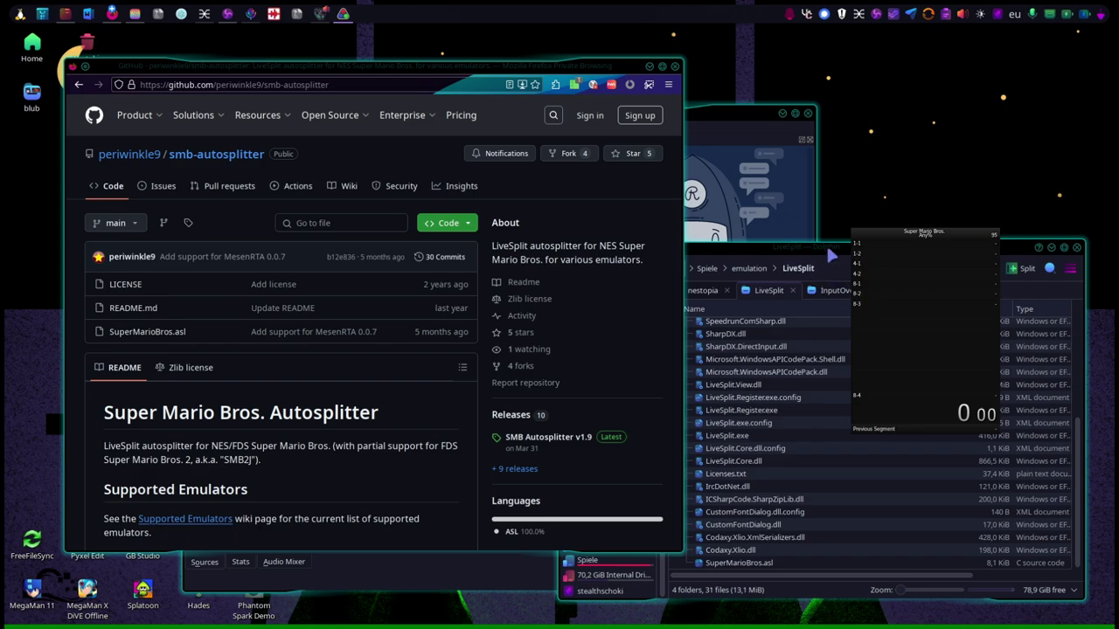
# Show the InputOverlay folder and briefly open OBS's add-source list without adding anything.
pyautogui.click(835, 291)
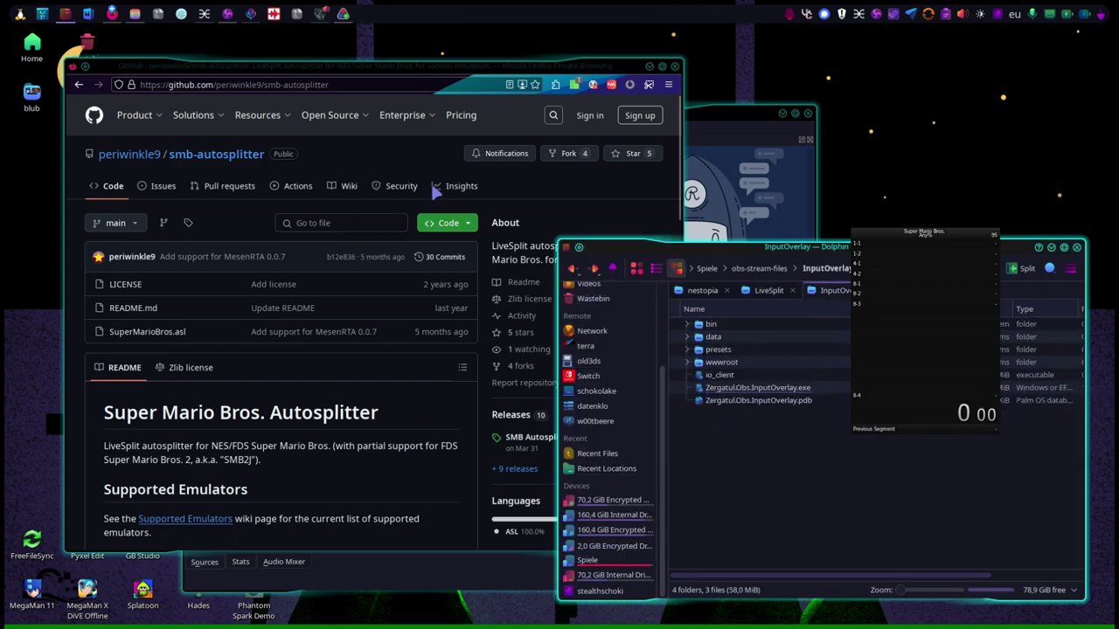
pyautogui.click(875, 14)
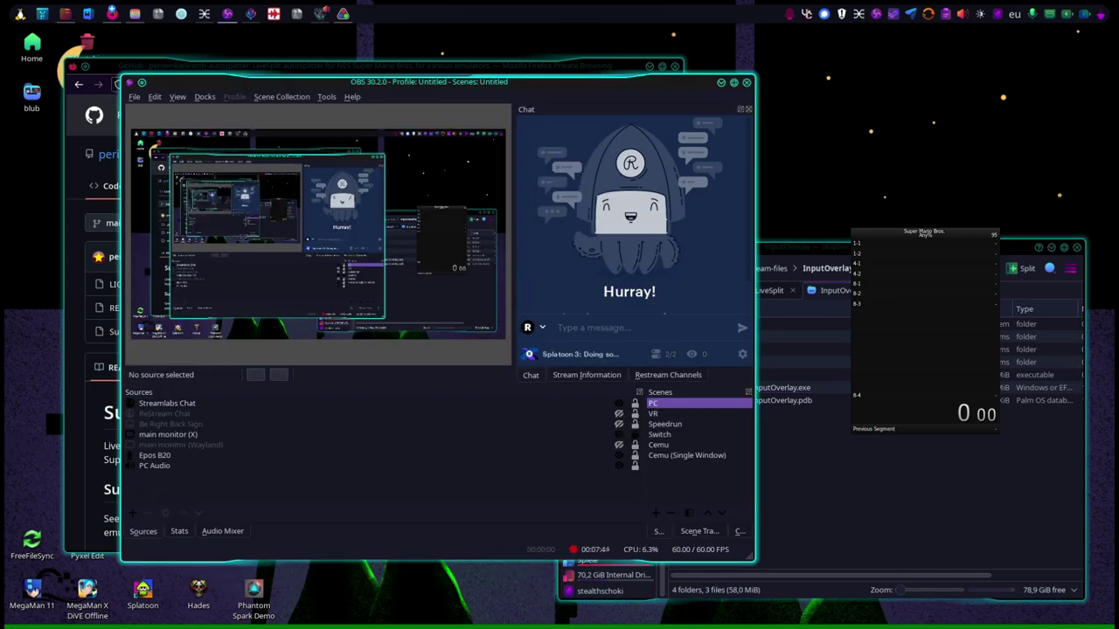
pyautogui.click(196, 499)
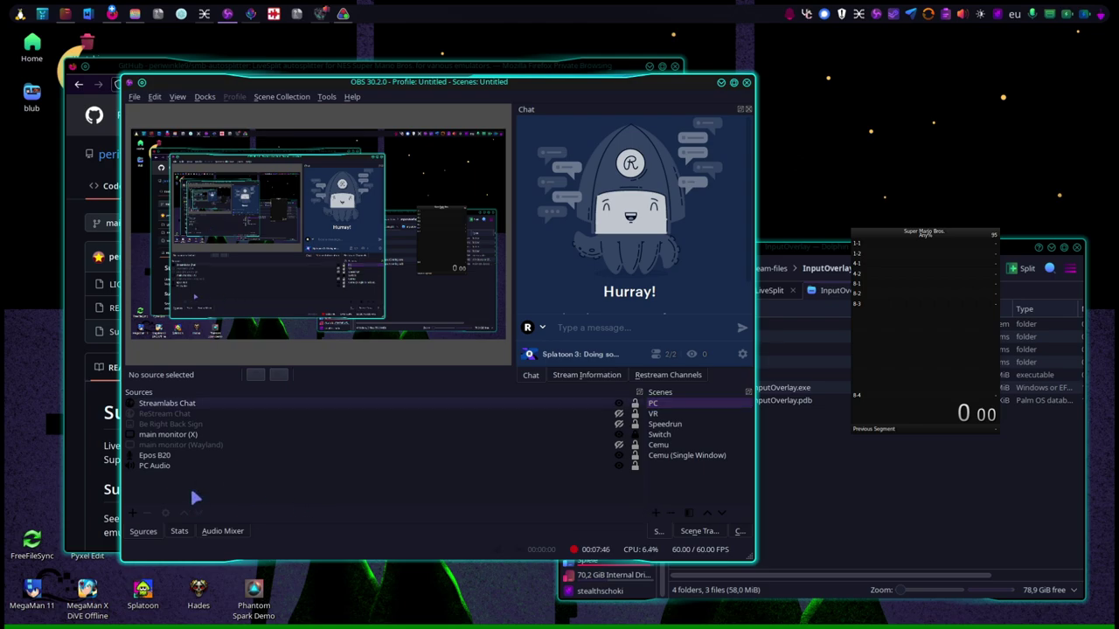
pyautogui.click(133, 514)
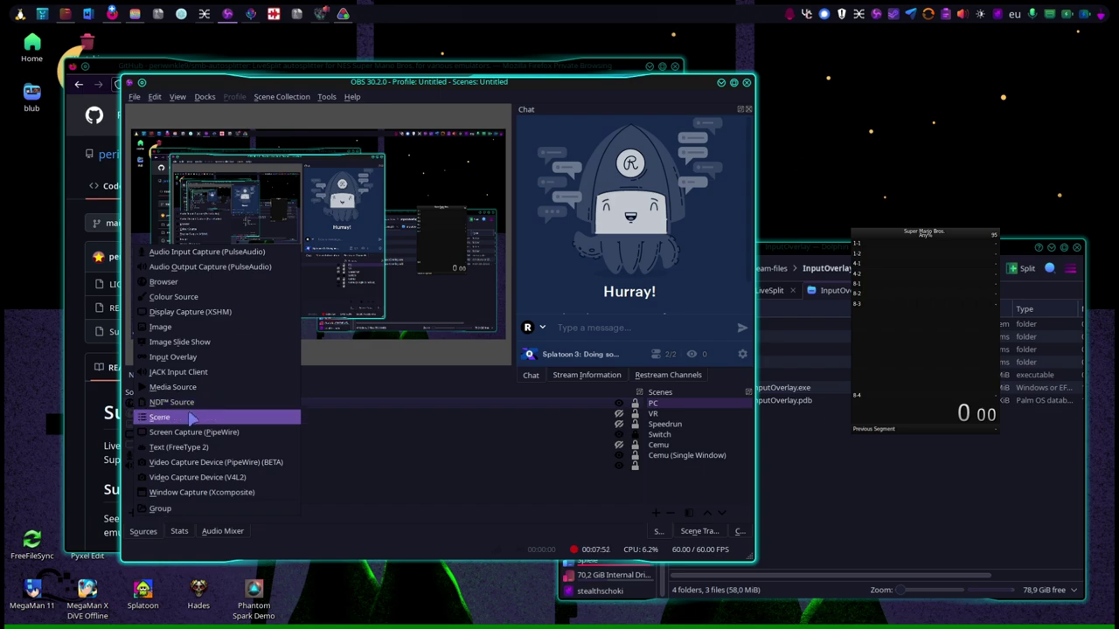
pyautogui.click(436, 52)
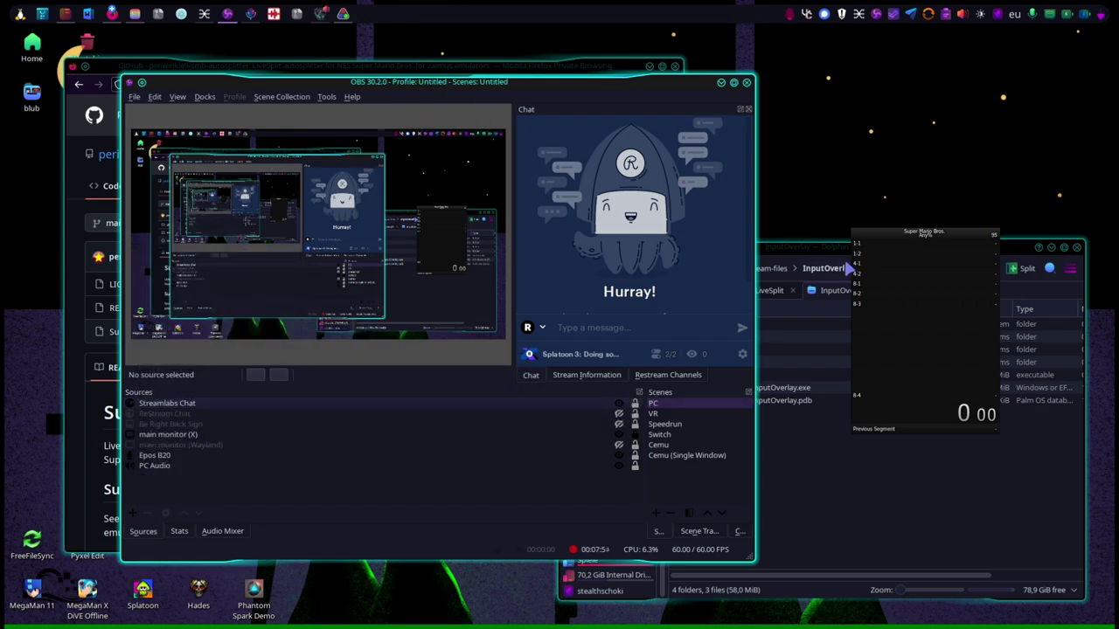
# Launch Zergatul.Obs.InputOverlay.exe from Dolphin and reopen OBS's add-source list to choose Input Overlay.
pyautogui.click(846, 272)
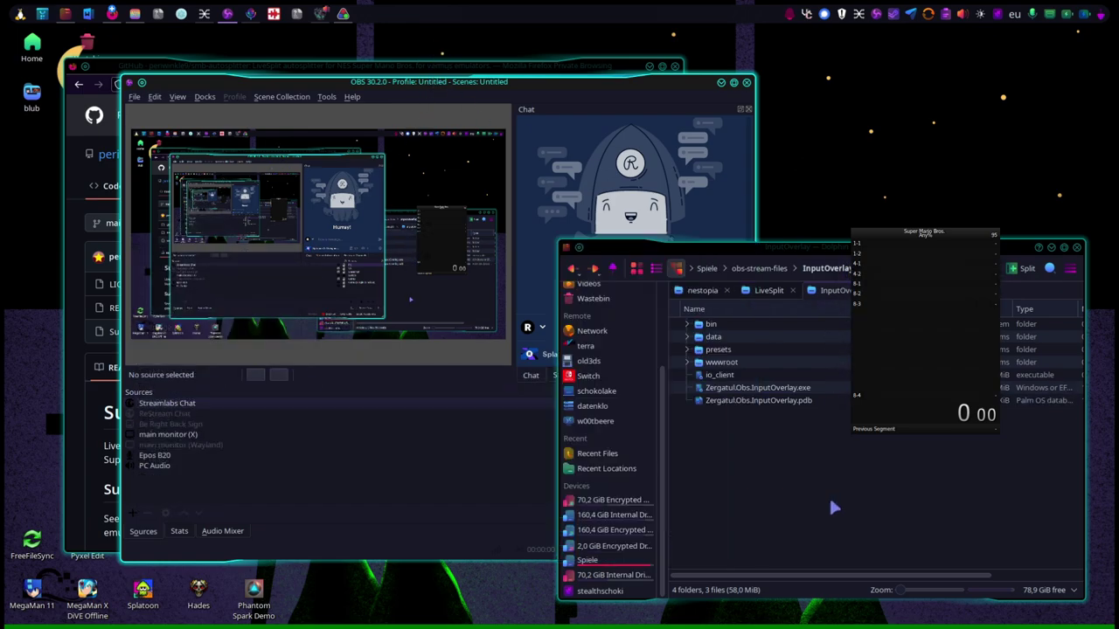
pyautogui.doubleClick(791, 388)
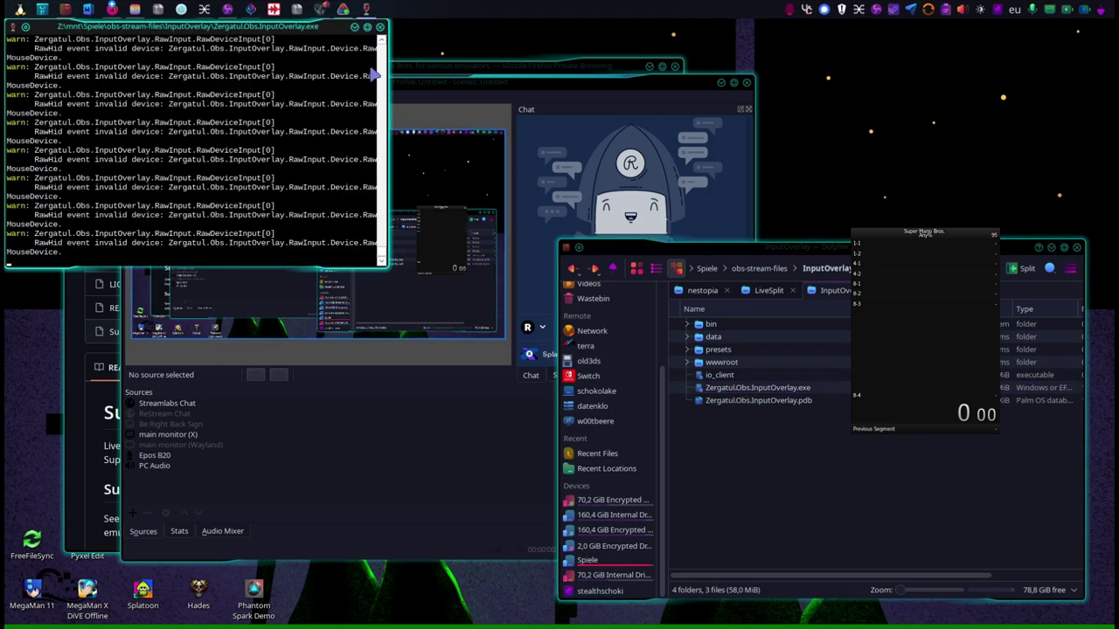
pyautogui.click(354, 28)
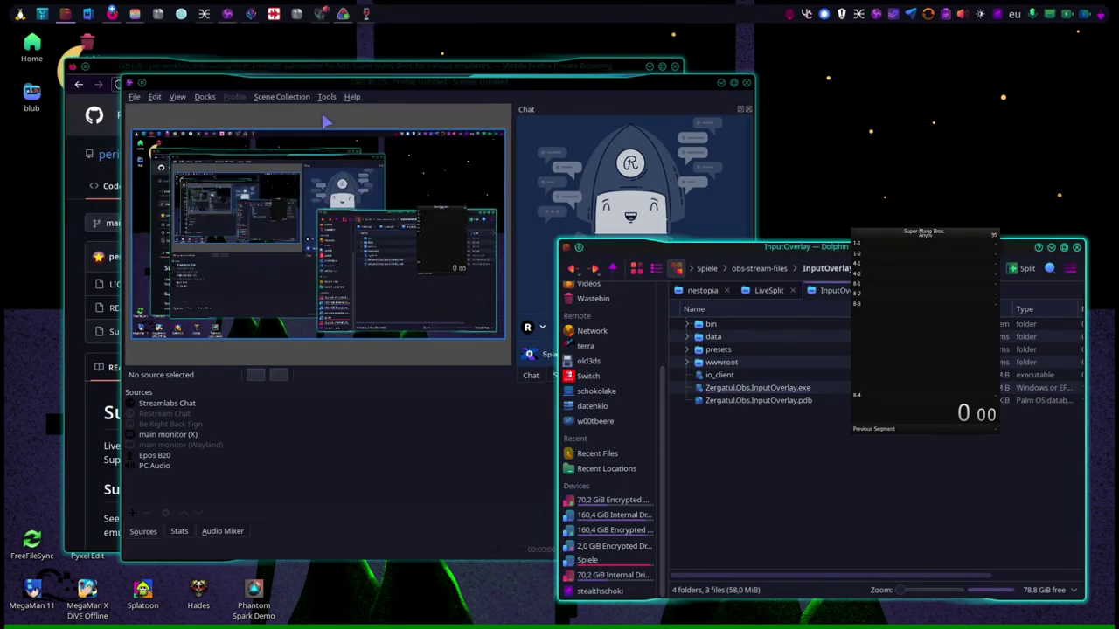
pyautogui.click(135, 516)
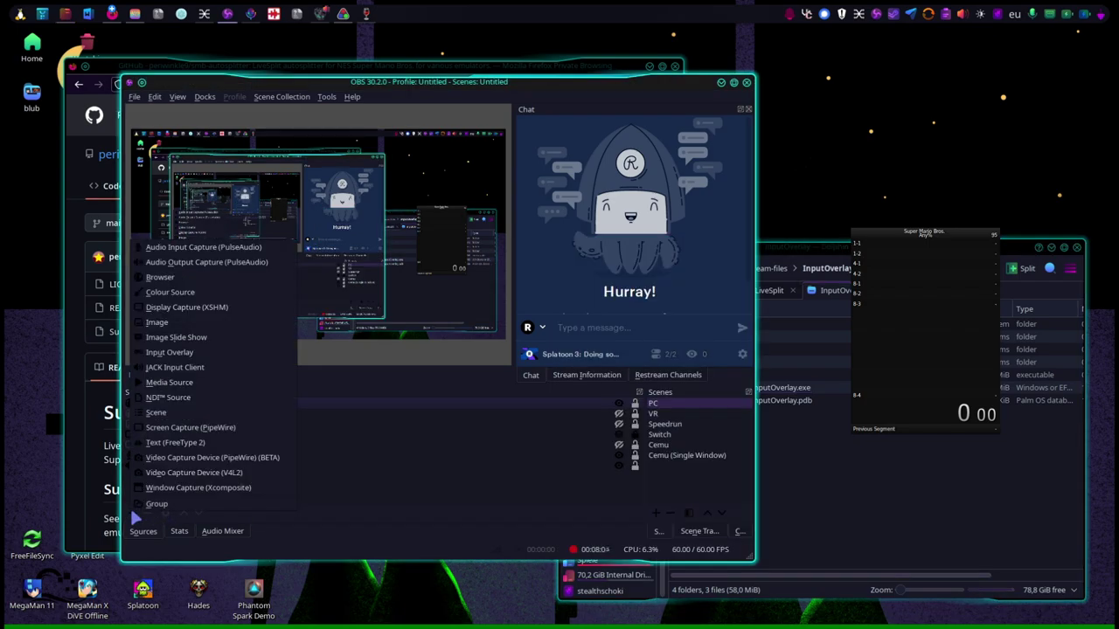
# Add the existing Switch Pro Controller (Nestopia) input overlay source and drag it into place in the scene.
pyautogui.click(199, 353)
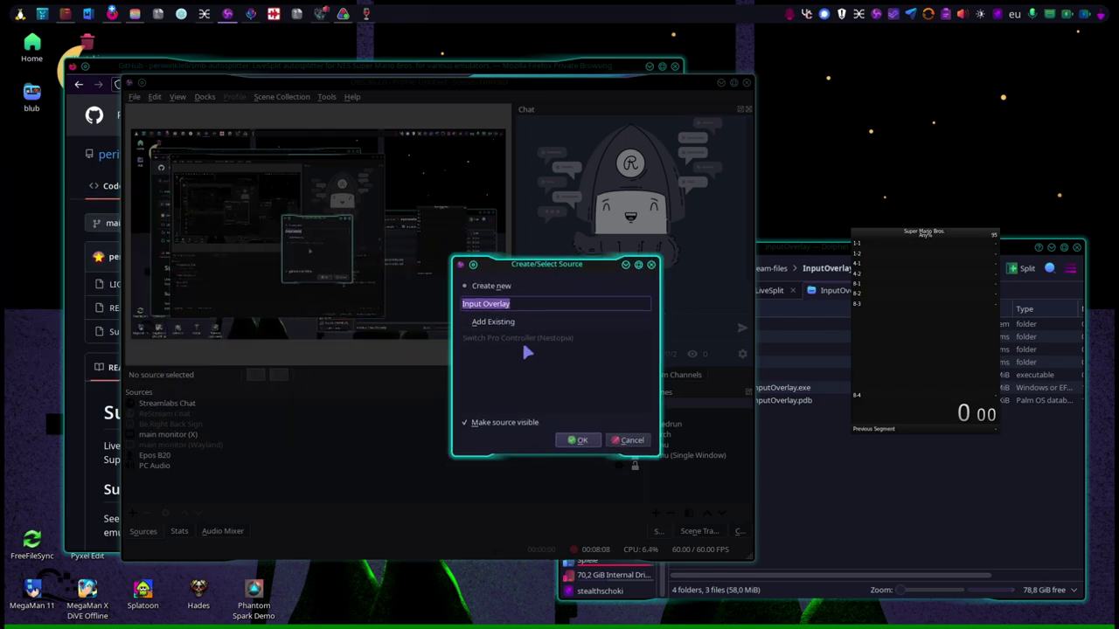
pyautogui.click(511, 323)
pyautogui.click(511, 339)
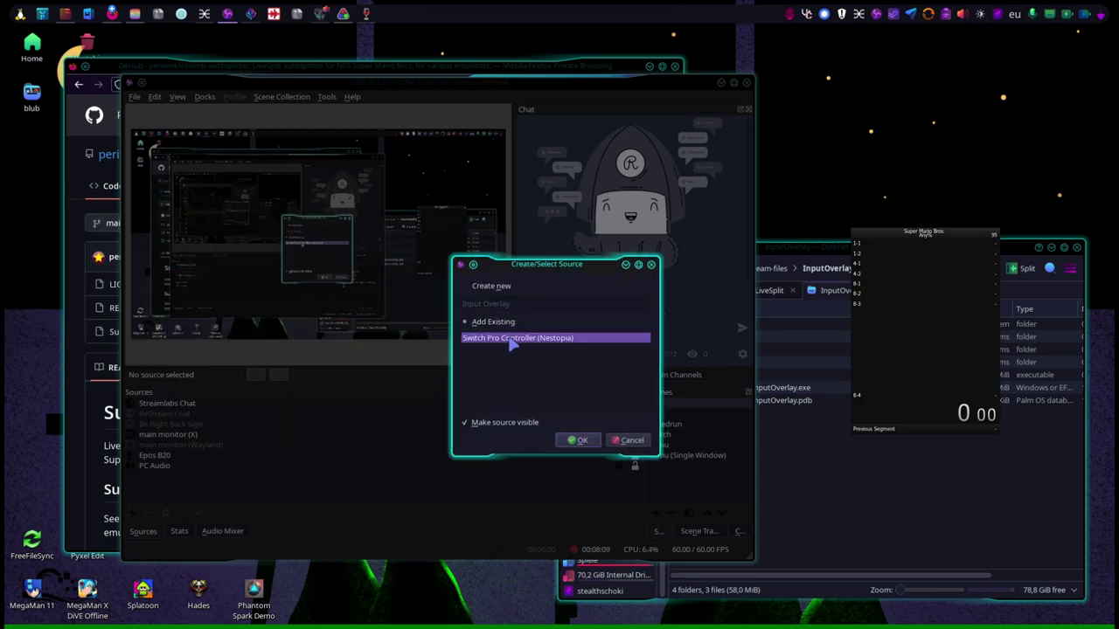
pyautogui.click(579, 443)
pyautogui.moveTo(418, 396); pyautogui.dragTo(608, 457)
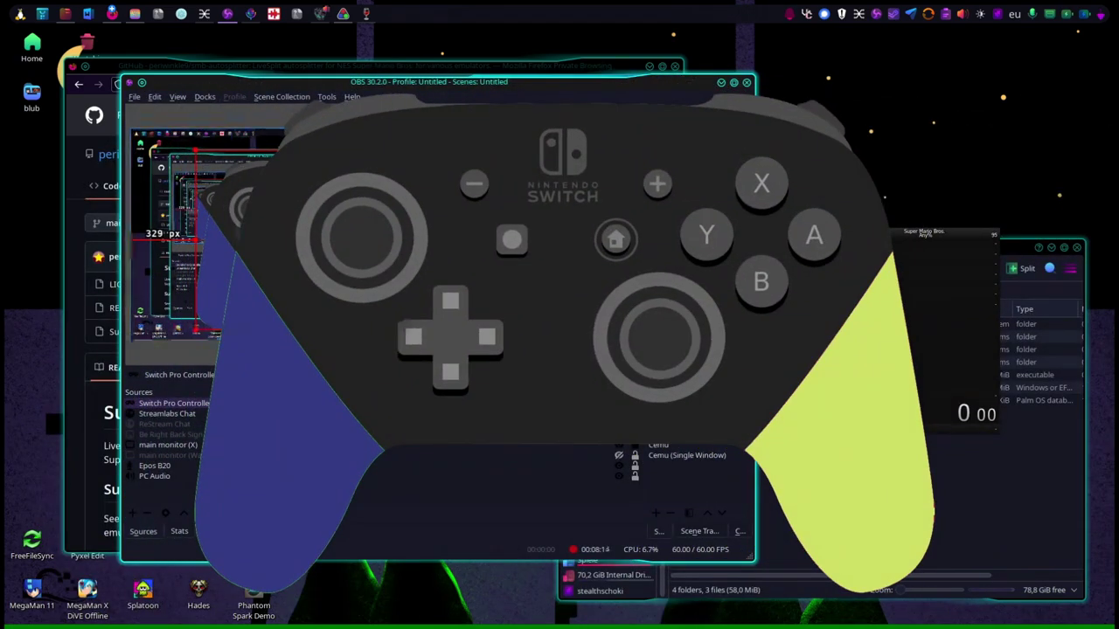
# Check the input-overlay release page in the browser, then review the Switch Pro Controller source's properties.
pyautogui.click(118, 480)
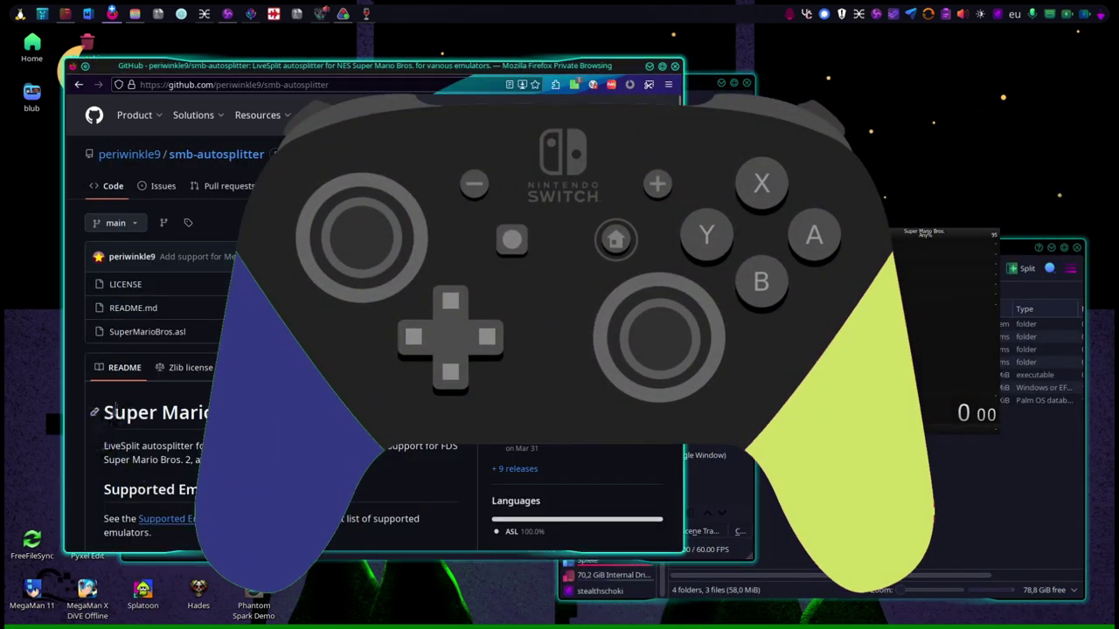
pyautogui.hotkey('alt', 'Left')
pyautogui.scroll(-4, 220, 301)
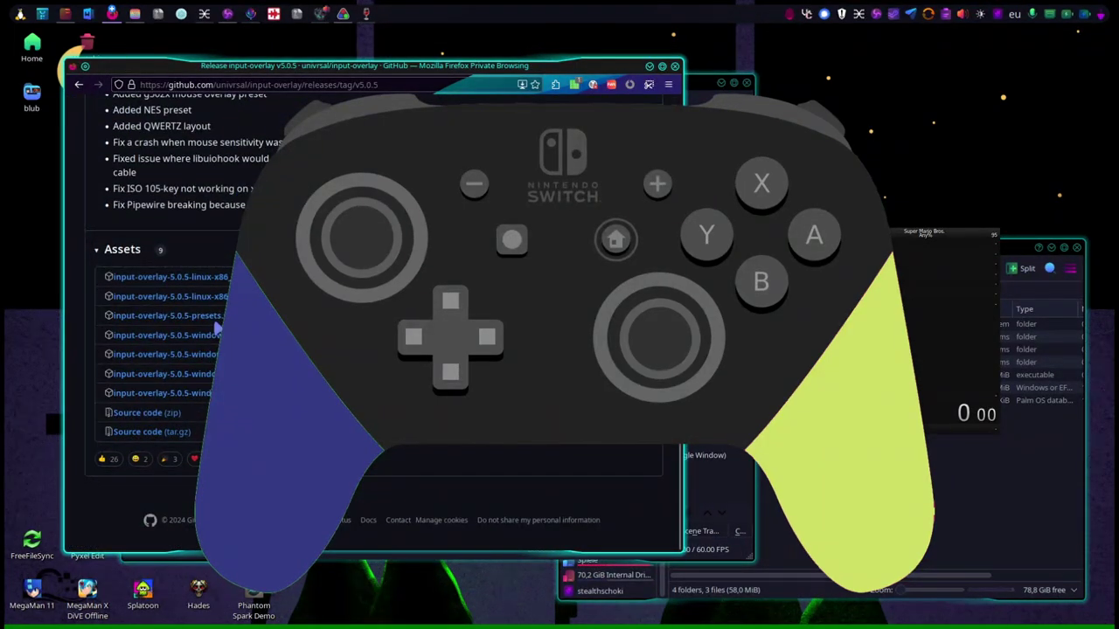
pyautogui.hotkey('alt', 'Tab')
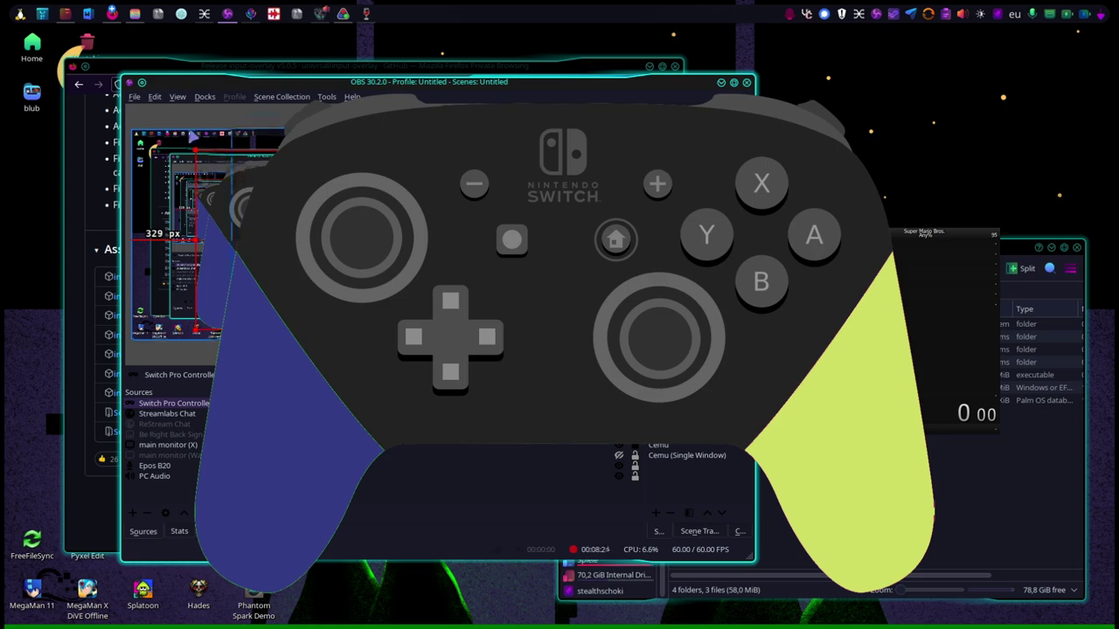
pyautogui.click(200, 403)
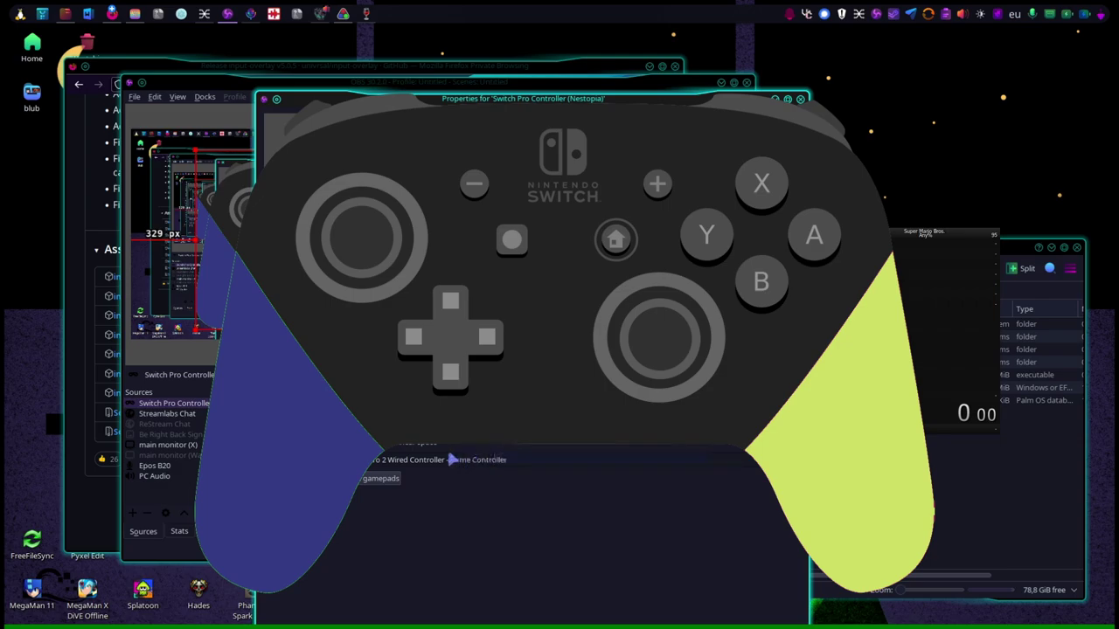
pyautogui.click(802, 99)
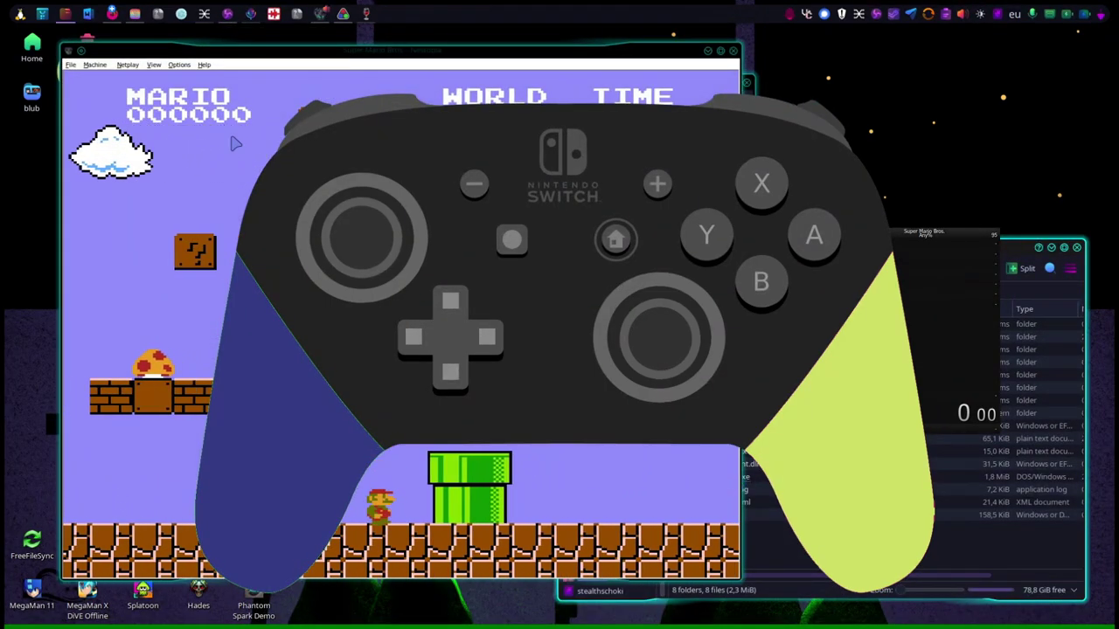
# Reset Super Mario Bros. from Nestopia's Machine menu.
pyautogui.click(178, 64)
pyautogui.moveTo(109, 87)
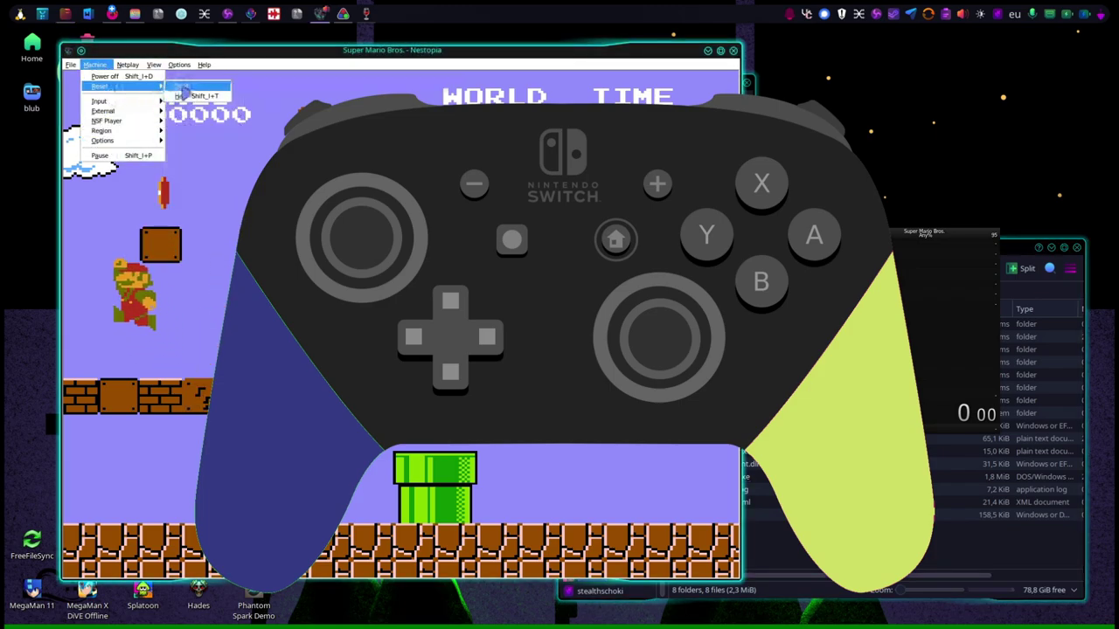
pyautogui.click(184, 86)
# Review the controller mappings in Nestopia's Input settings, then close the dialog.
pyautogui.click(178, 65)
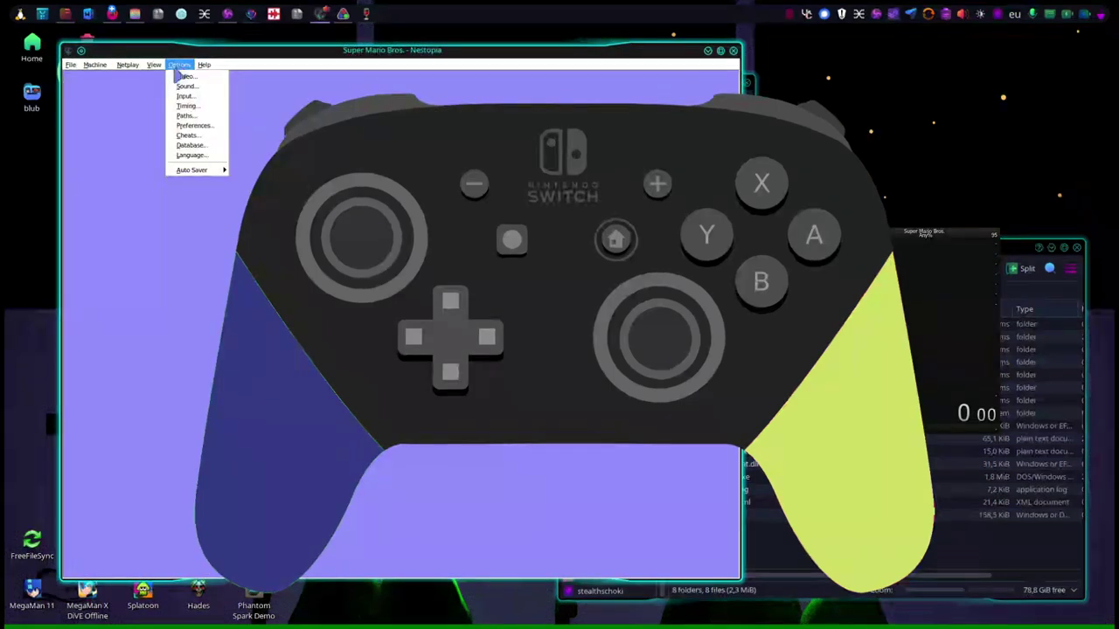
pyautogui.click(186, 96)
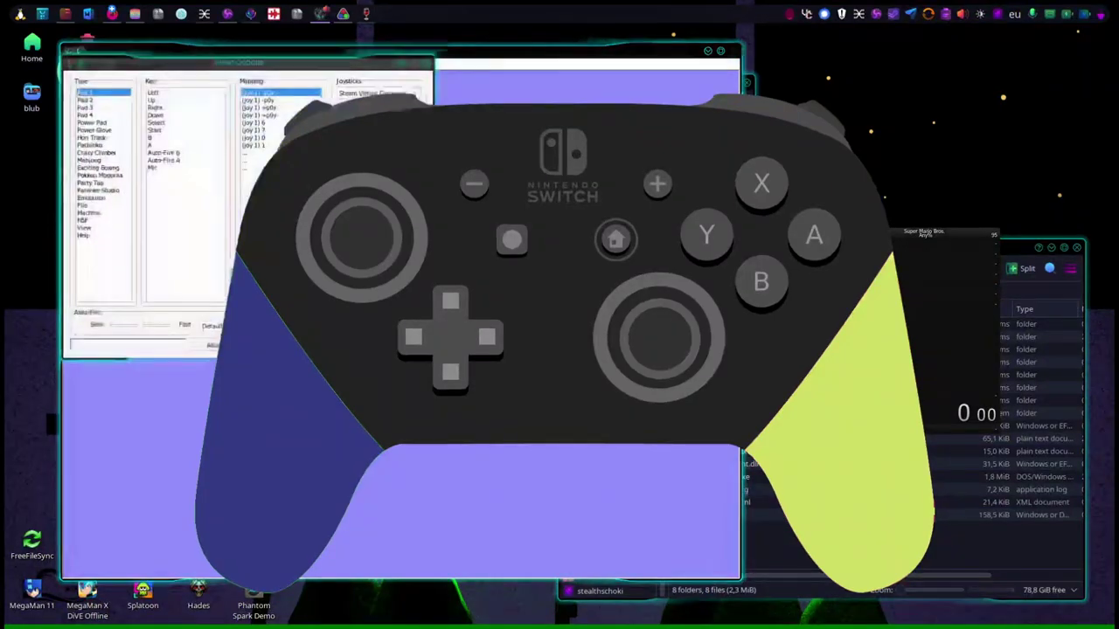
pyautogui.moveTo(314, 77); pyautogui.dragTo(652, 196)
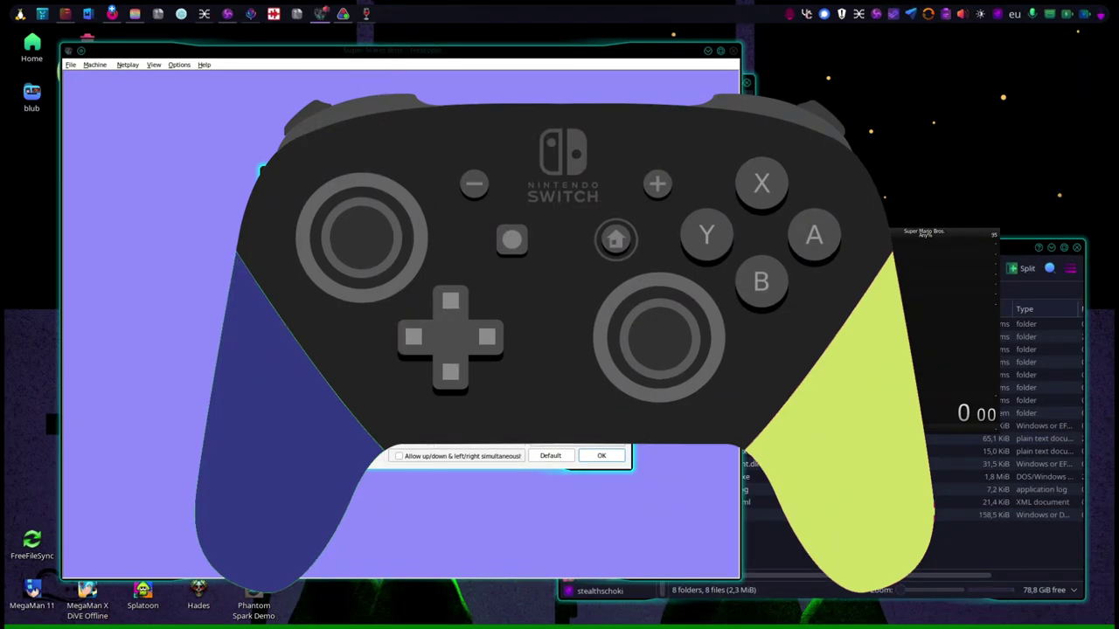
pyautogui.press('Return')
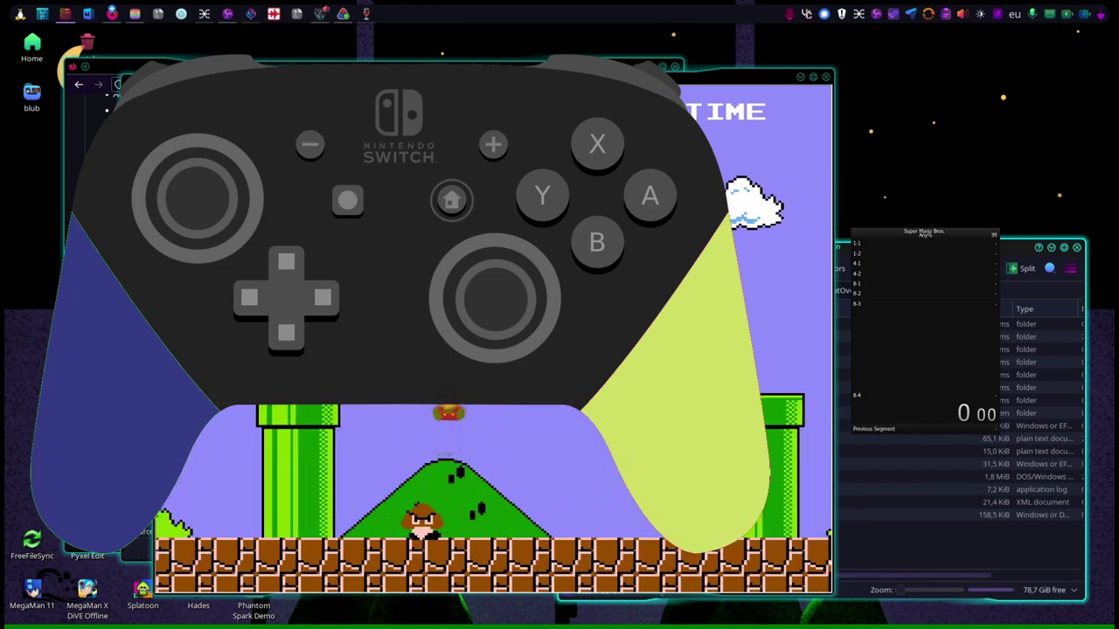
# Play World 1-1 to the flagpole, shifting the Nestopia window so LiveSplit's timer shows 27.68.
pyautogui.moveTo(790, 552); pyautogui.dragTo(771, 522)
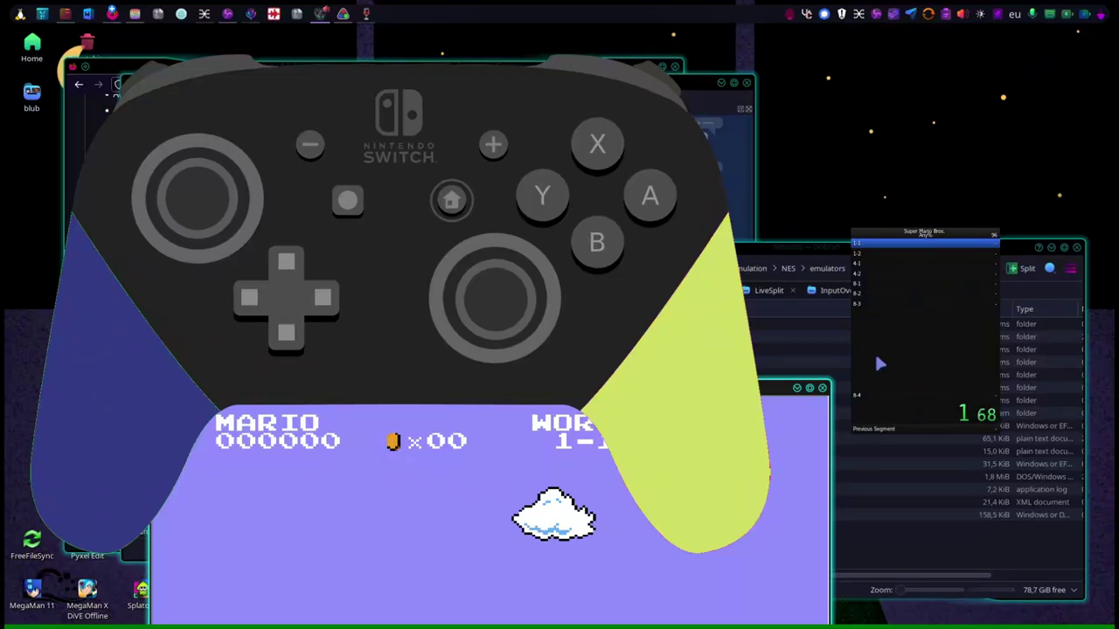
pyautogui.moveTo(777, 387); pyautogui.dragTo(797, 98)
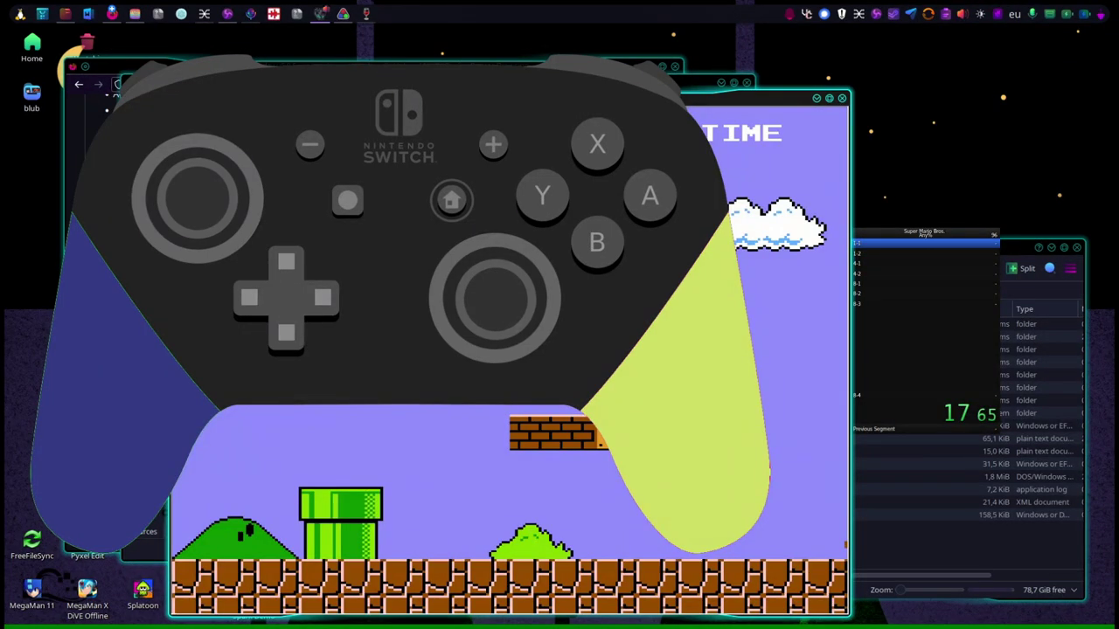
pyautogui.moveTo(665, 189); pyautogui.dragTo(922, 189)
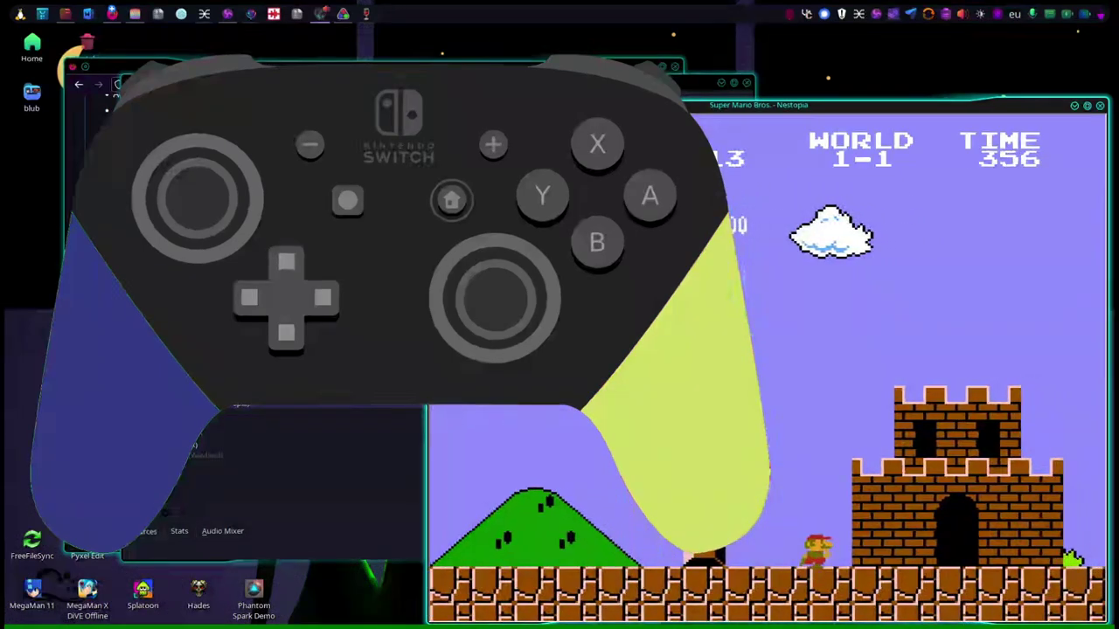
pyautogui.moveTo(738, 236); pyautogui.dragTo(424, 196)
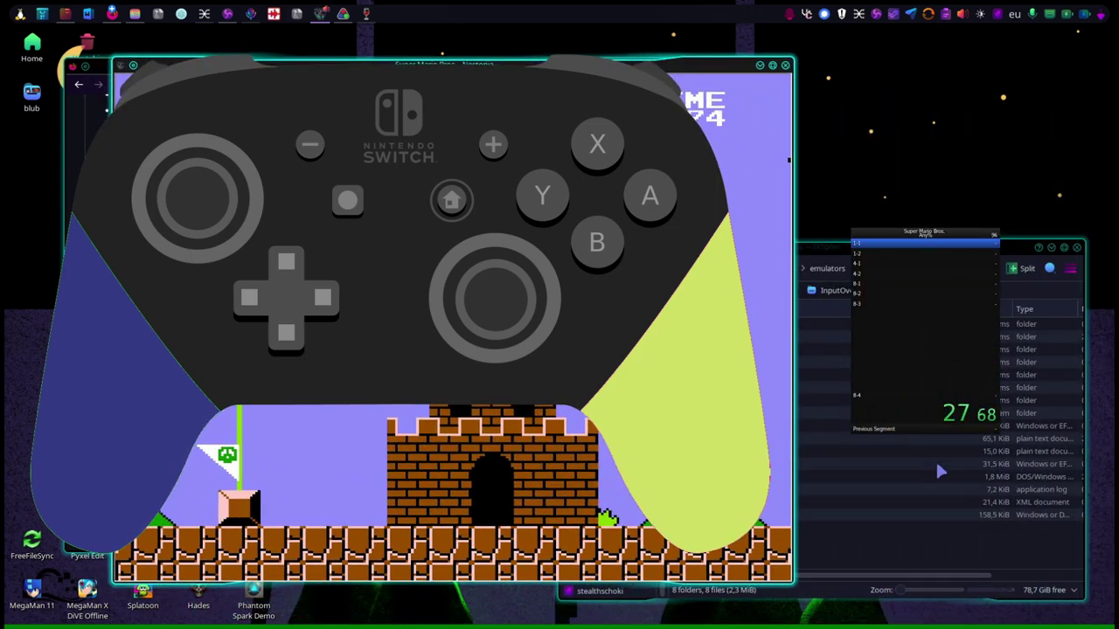
# Record the World 1-1 split from LiveSplit's Control menu.
pyautogui.rightClick(901, 370)
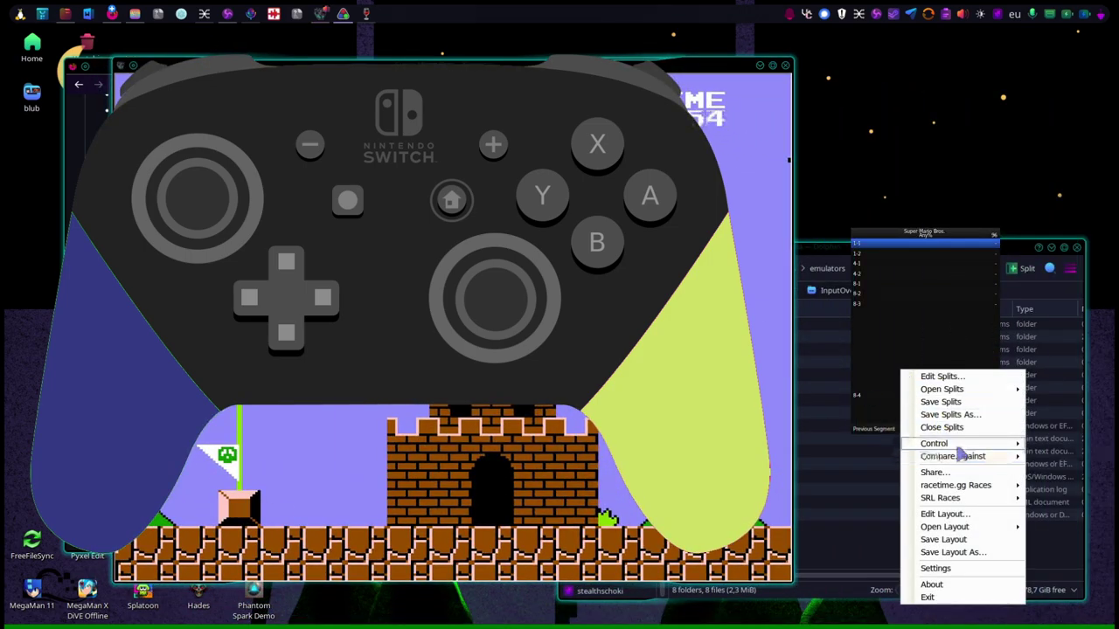
pyautogui.moveTo(957, 449)
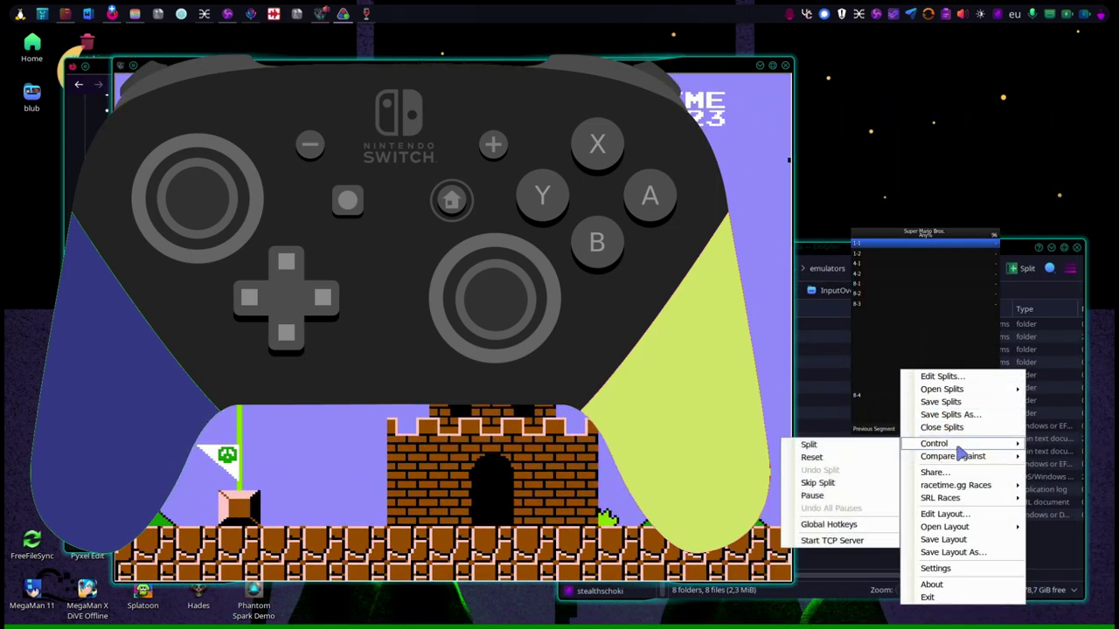
pyautogui.click(861, 448)
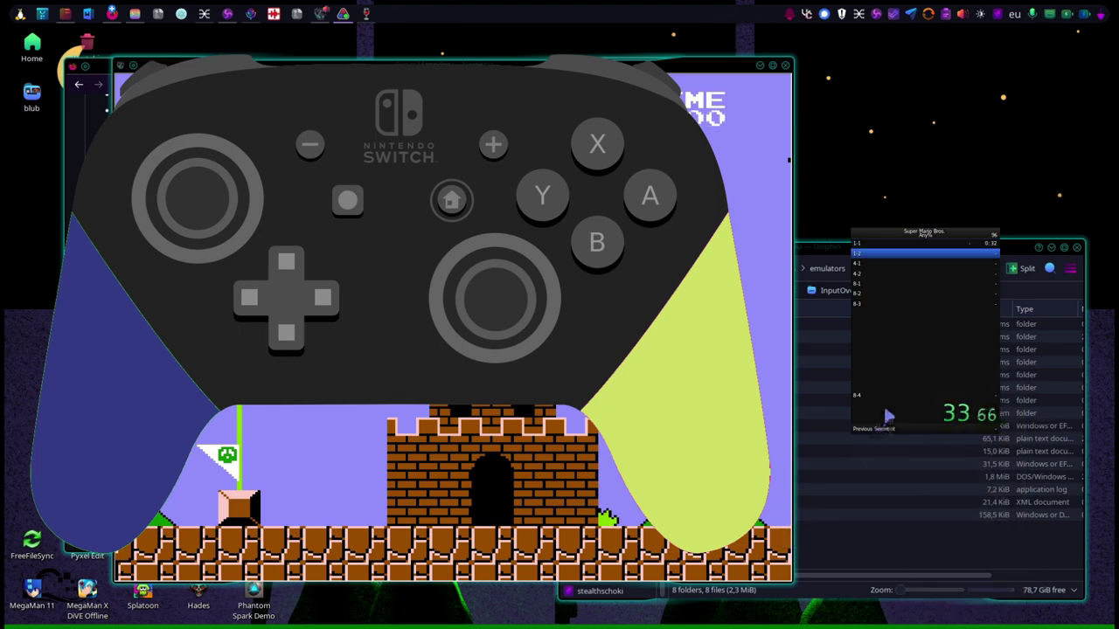
# Reset the LiveSplit run so the timer returns to 0.00.
pyautogui.rightClick(915, 379)
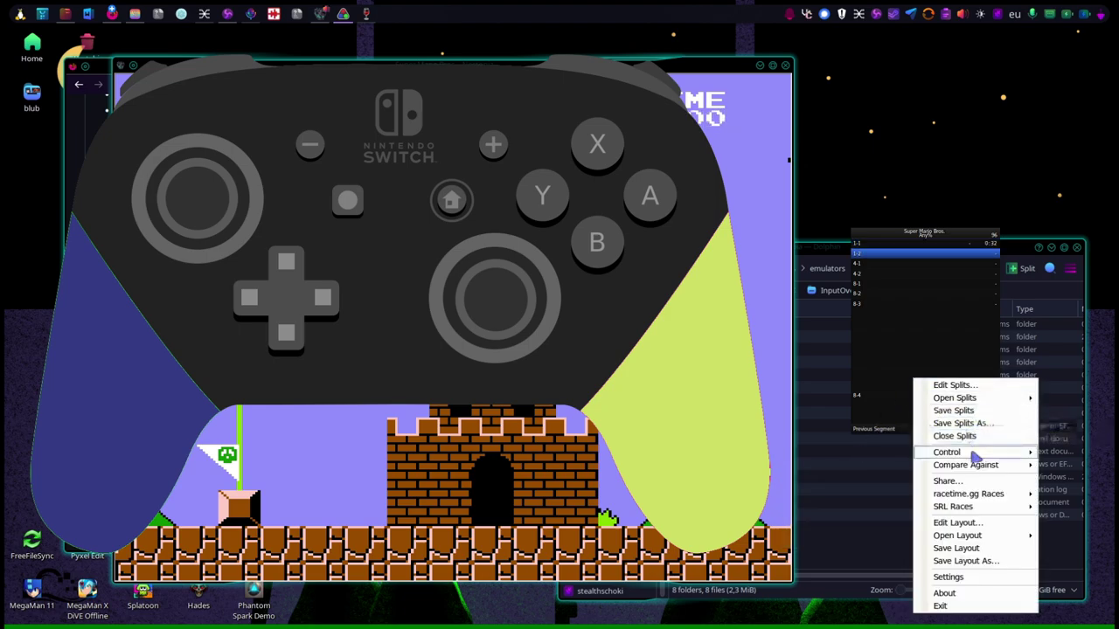
pyautogui.moveTo(974, 449)
pyautogui.click(860, 467)
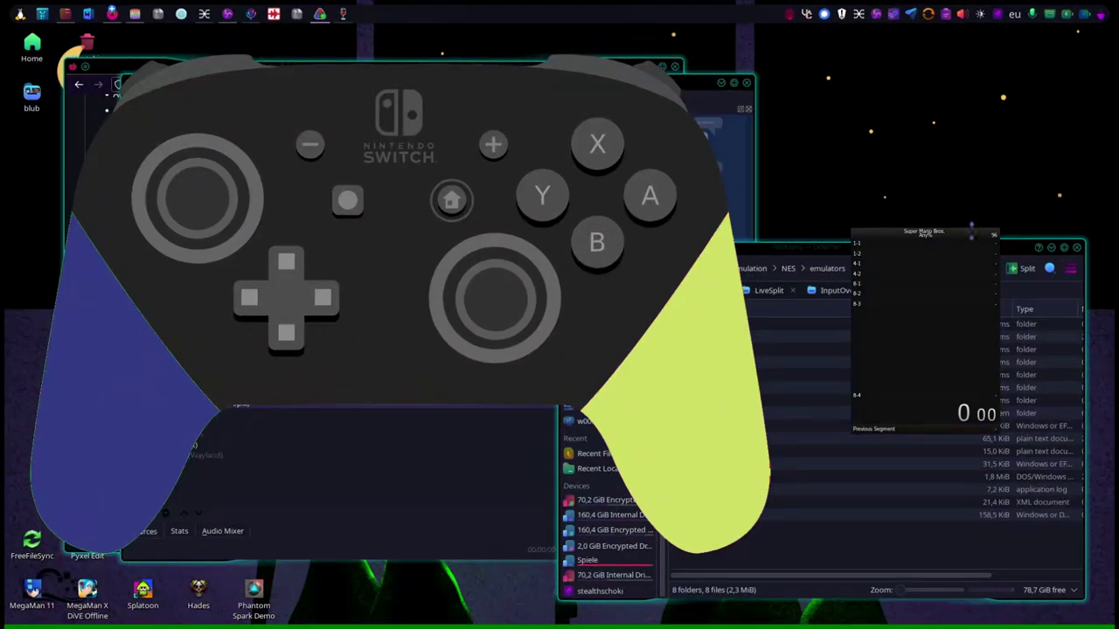
# Bring OBS Studio's main window back to the front, with the controller overlay gone.
pyautogui.click(201, 501)
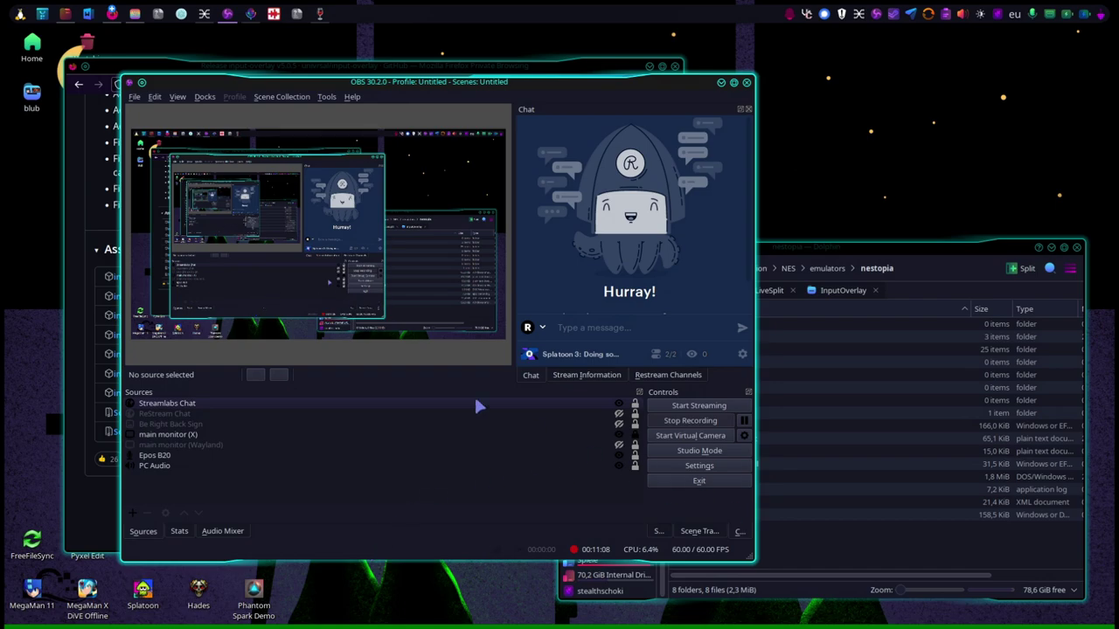